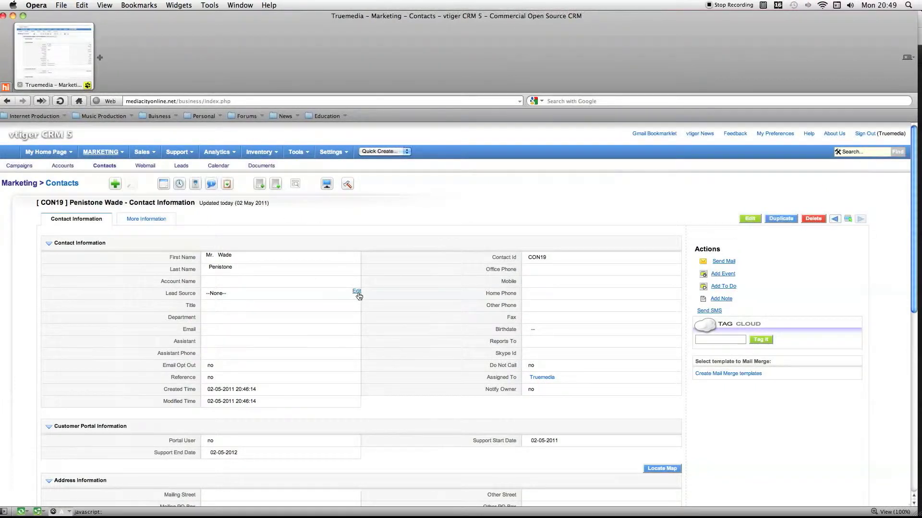
Examine the Lead Source options available on the contact record, leaving the field unchanged.
{"action": "left_click", "coordinate": [357, 291]}
{"action": "left_click", "coordinate": [259, 291]}
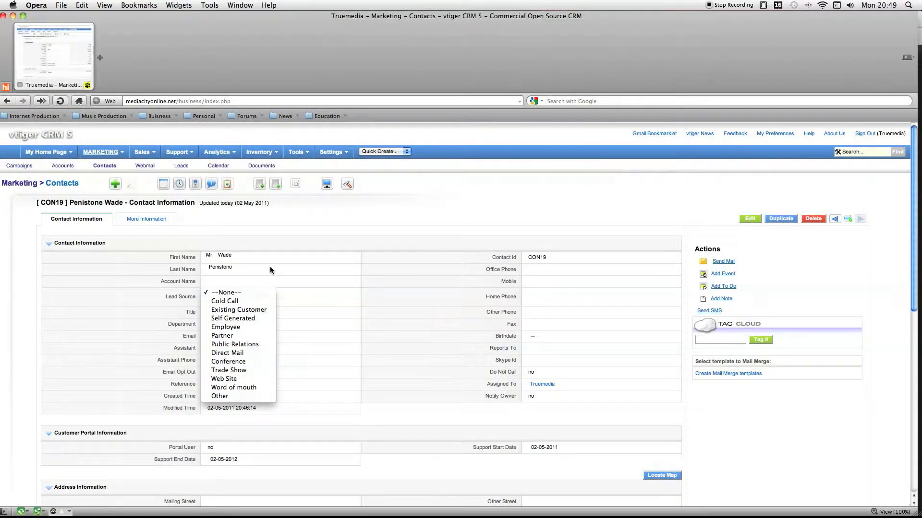
{"action": "left_click", "coordinate": [307, 294]}
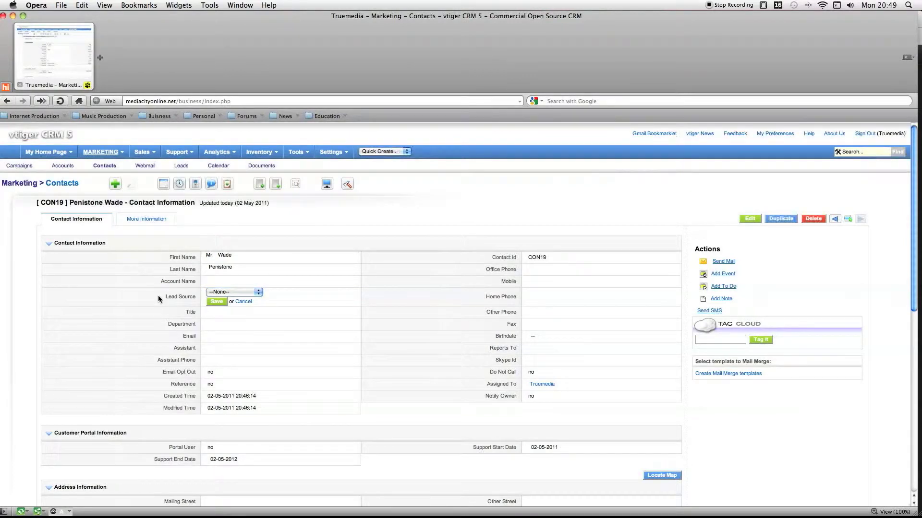
{"action": "left_click", "coordinate": [223, 293]}
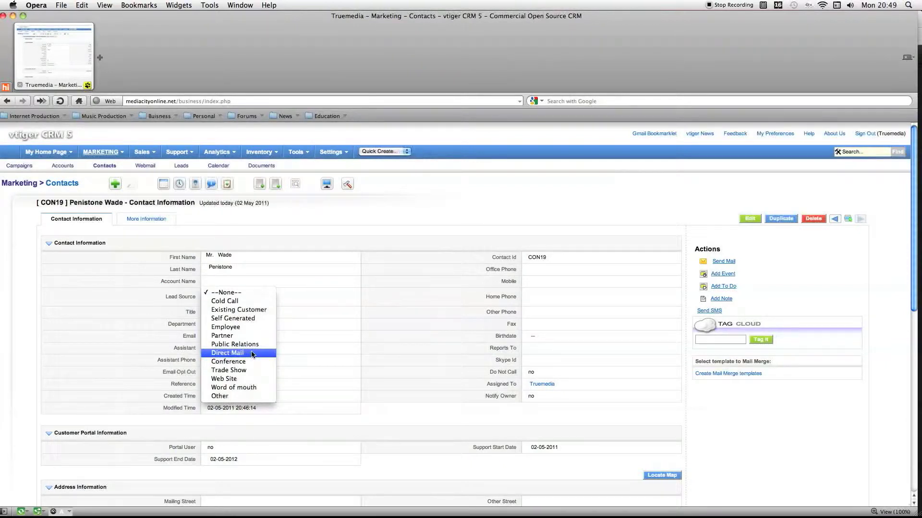
{"action": "left_click", "coordinate": [287, 338]}
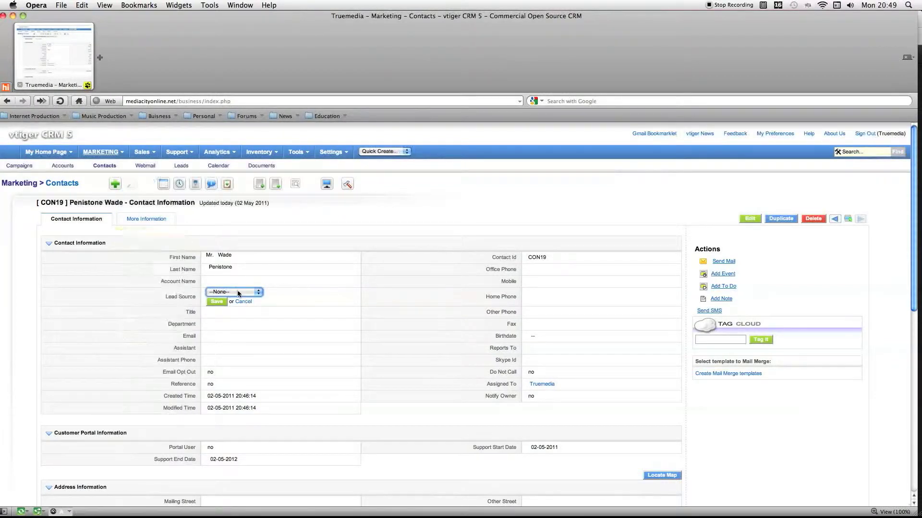
{"action": "left_click", "coordinate": [239, 303]}
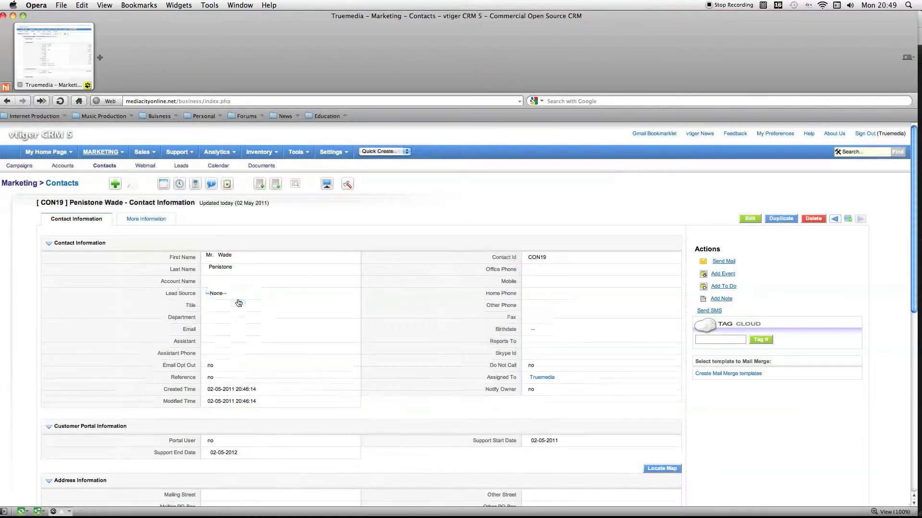
{"action": "left_click", "coordinate": [355, 292]}
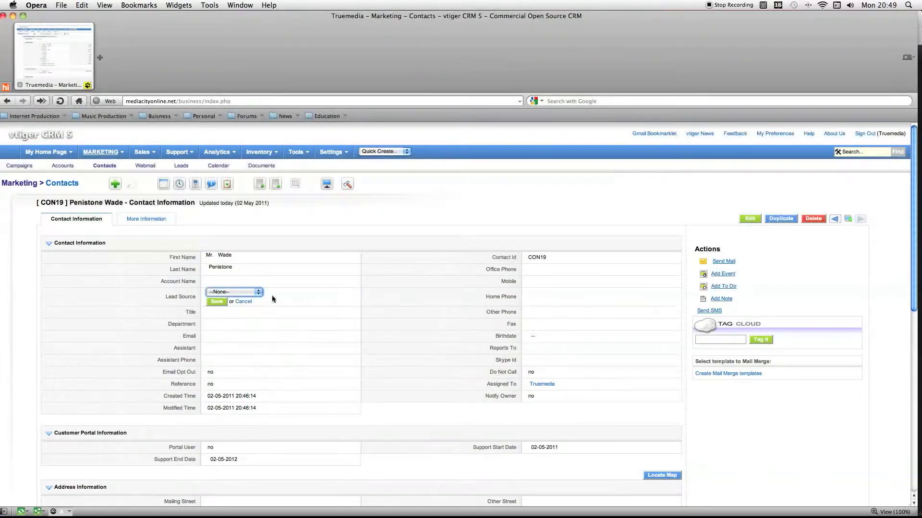
{"action": "left_click", "coordinate": [256, 295]}
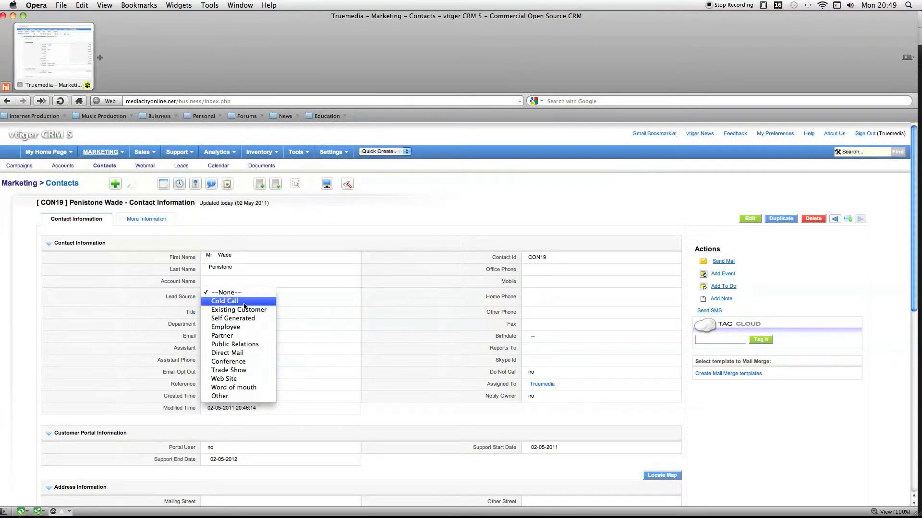
{"action": "left_click", "coordinate": [287, 299]}
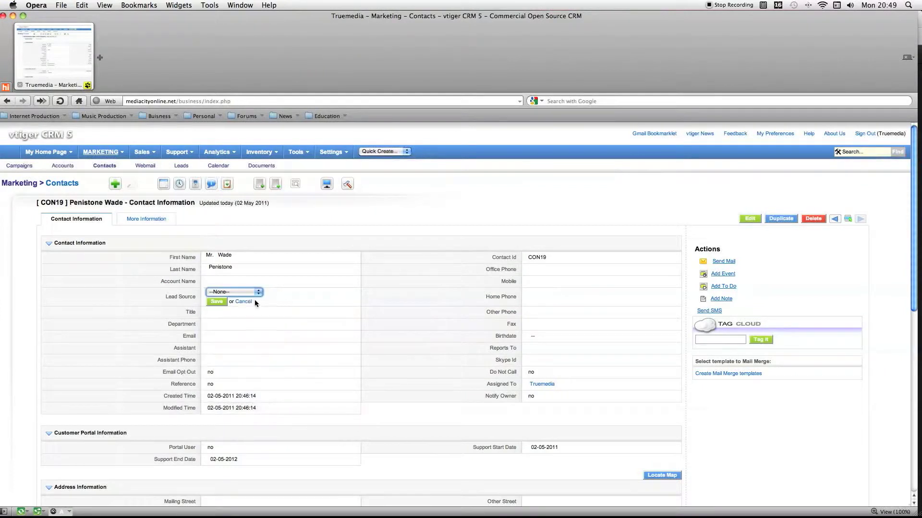
{"action": "left_click", "coordinate": [249, 303]}
Clone the contact record's browser tab and open the Picklist Editor from the CRM settings in the copy.
{"action": "right_click", "coordinate": [79, 66]}
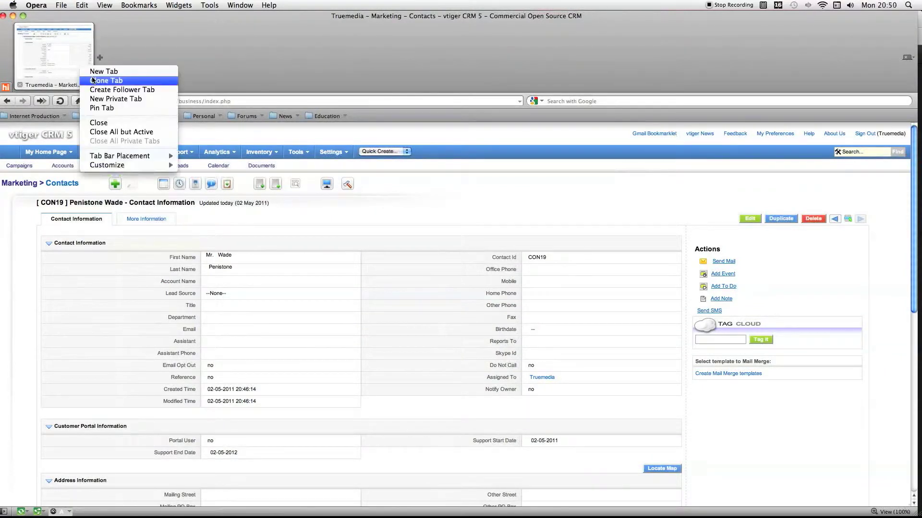
{"action": "left_click", "coordinate": [94, 81]}
{"action": "mouse_move", "coordinate": [193, 154]}
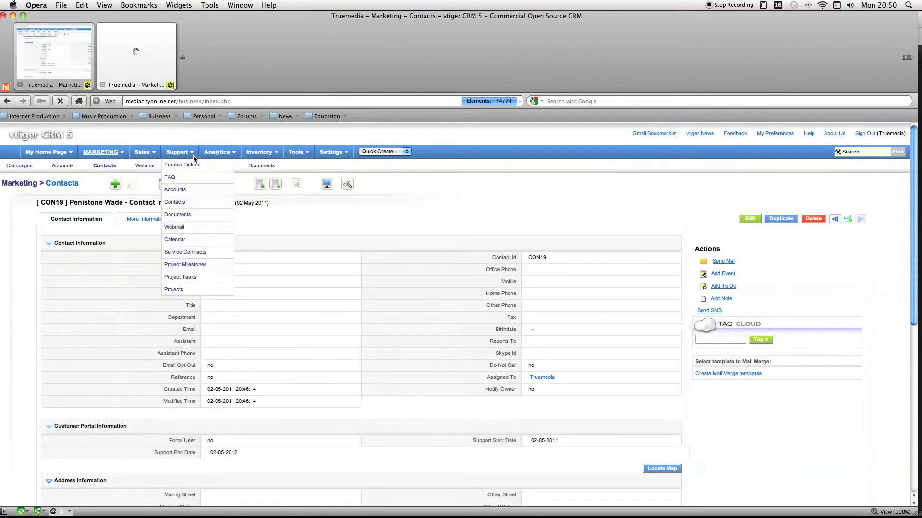
{"action": "mouse_move", "coordinate": [331, 153]}
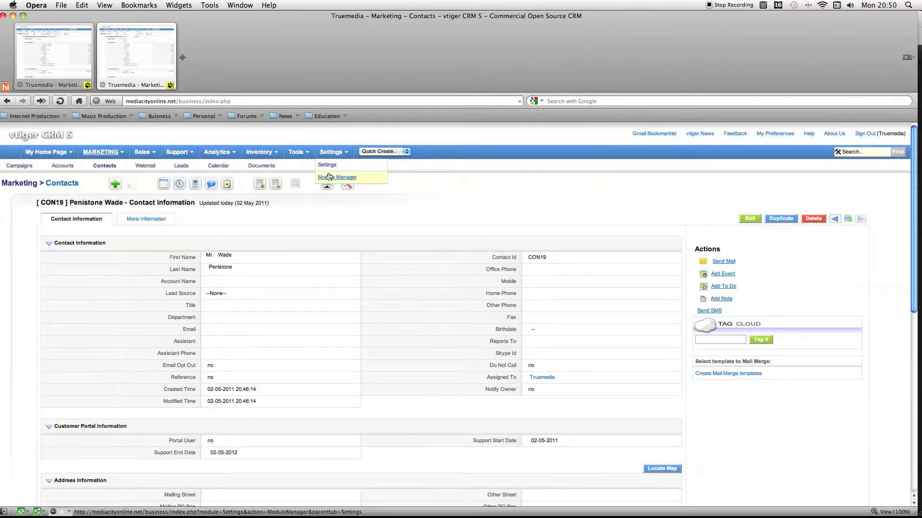
{"action": "left_click", "coordinate": [329, 166]}
{"action": "left_click", "coordinate": [335, 175]}
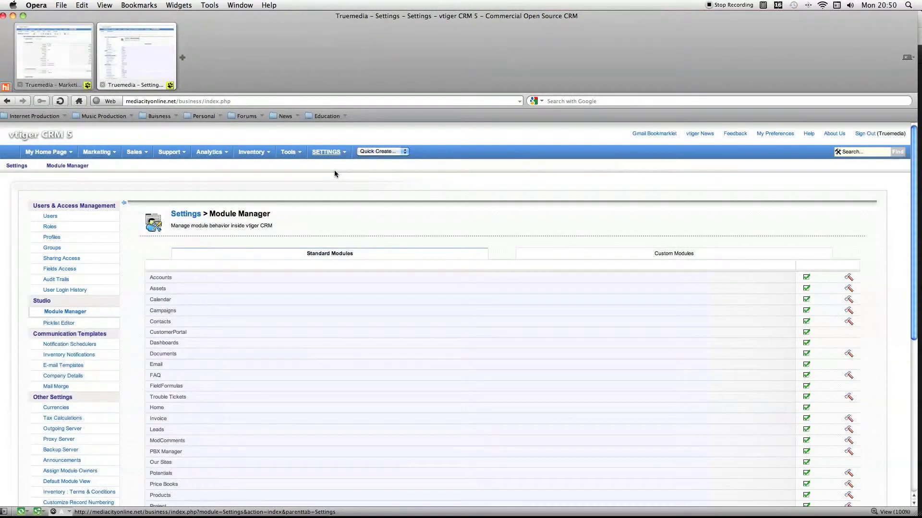
{"action": "left_click", "coordinate": [329, 165]}
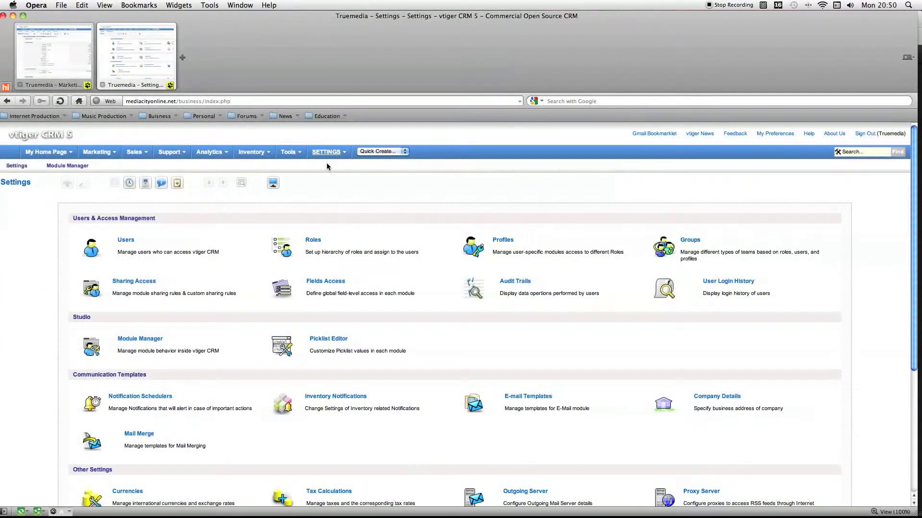
{"action": "left_click", "coordinate": [319, 343]}
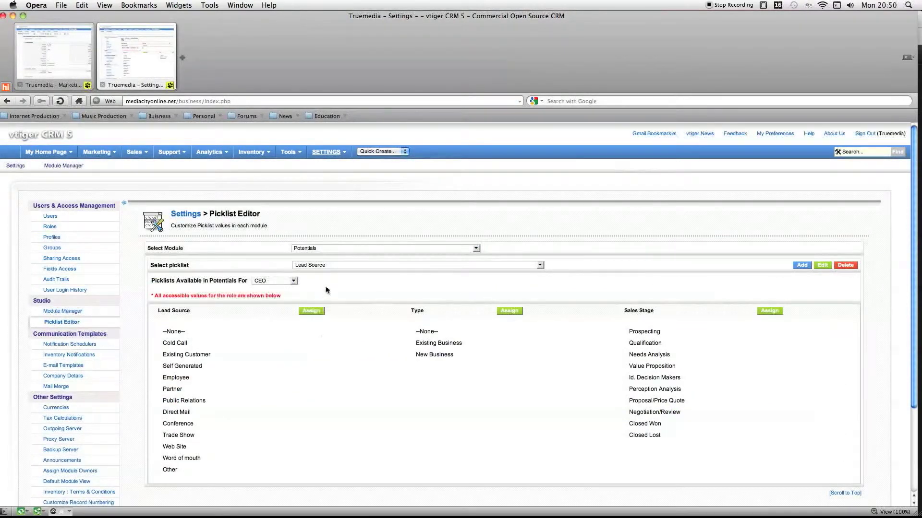
Choose the Contacts module and its Lead Source picklist for editing.
{"action": "left_click", "coordinate": [322, 249]}
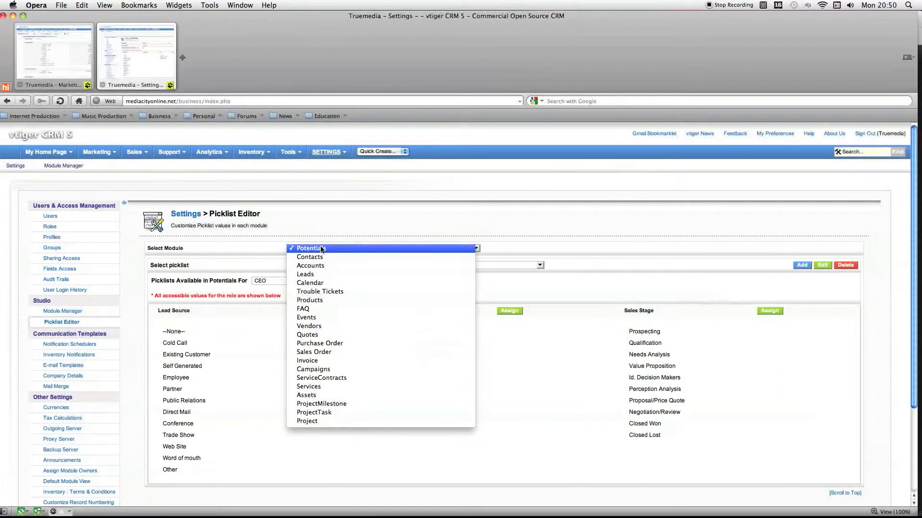
{"action": "left_click", "coordinate": [118, 172]}
{"action": "mouse_move", "coordinate": [231, 162]}
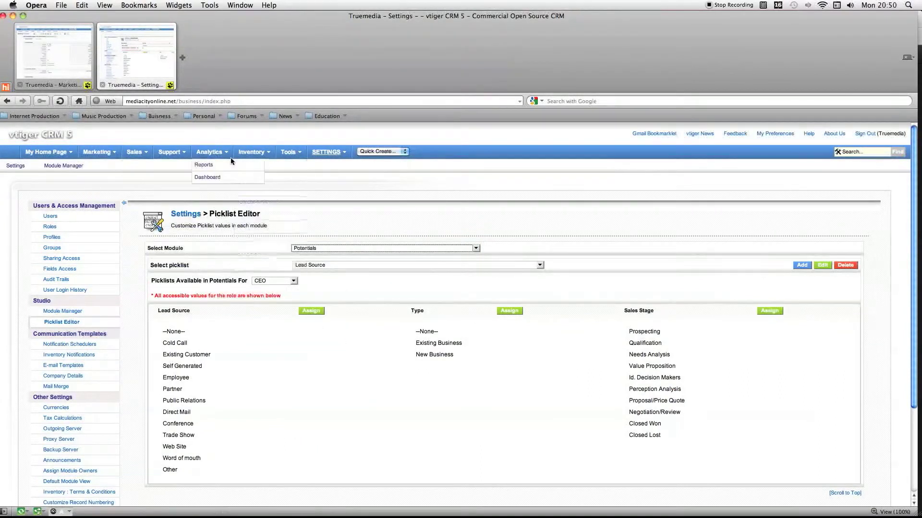
{"action": "mouse_move", "coordinate": [125, 156]}
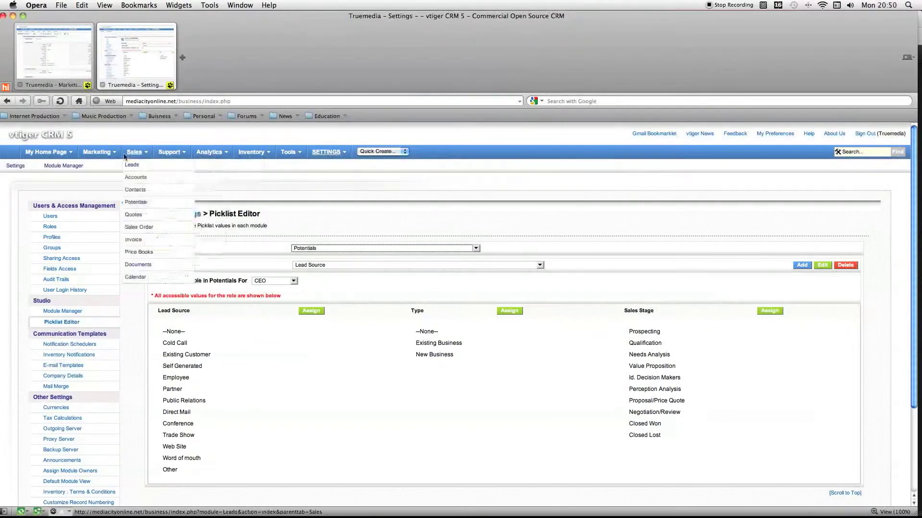
{"action": "left_click", "coordinate": [345, 252]}
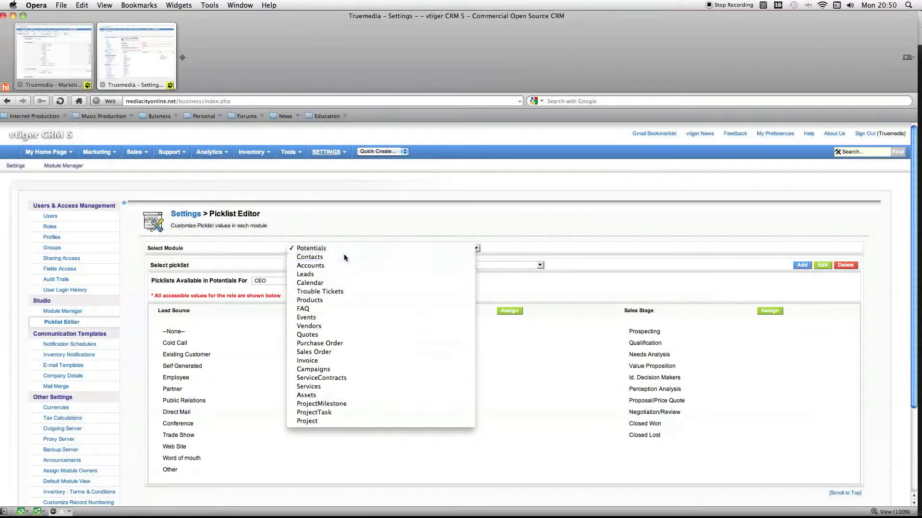
{"action": "left_click", "coordinate": [344, 258]}
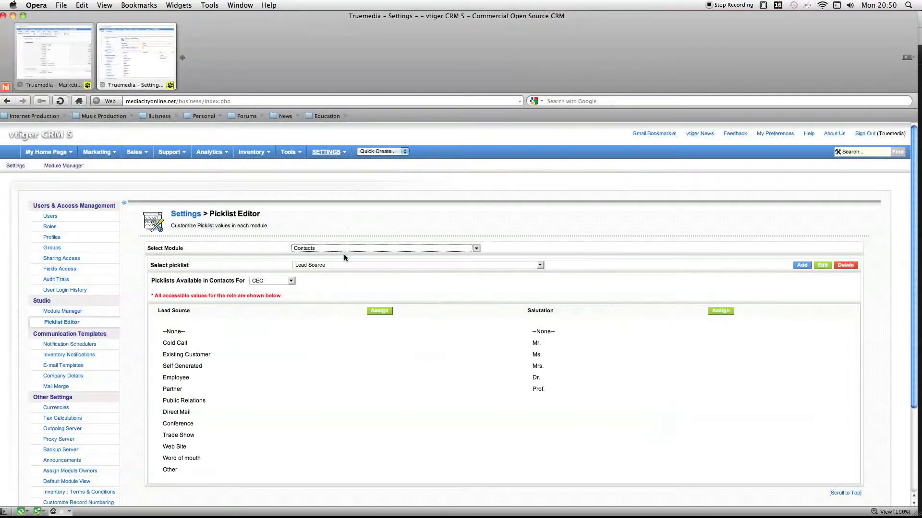
{"action": "left_click", "coordinate": [339, 265]}
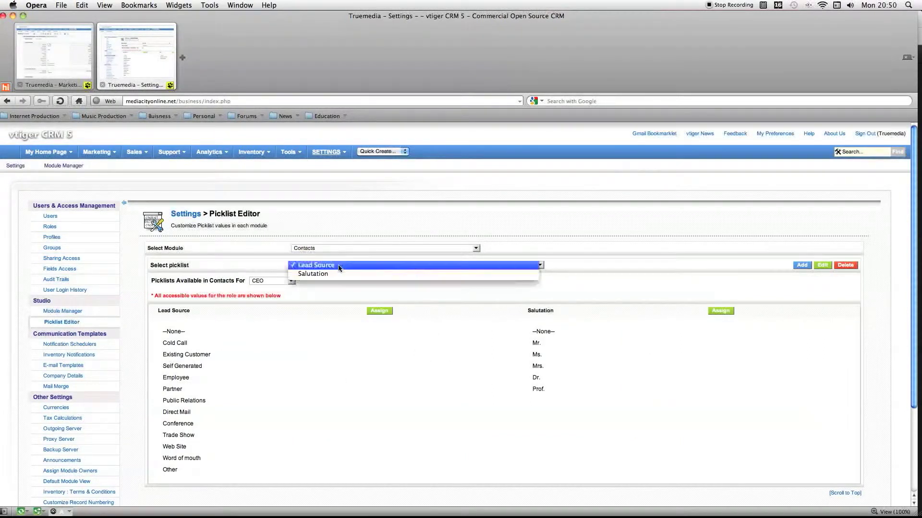
{"action": "left_click", "coordinate": [338, 266]}
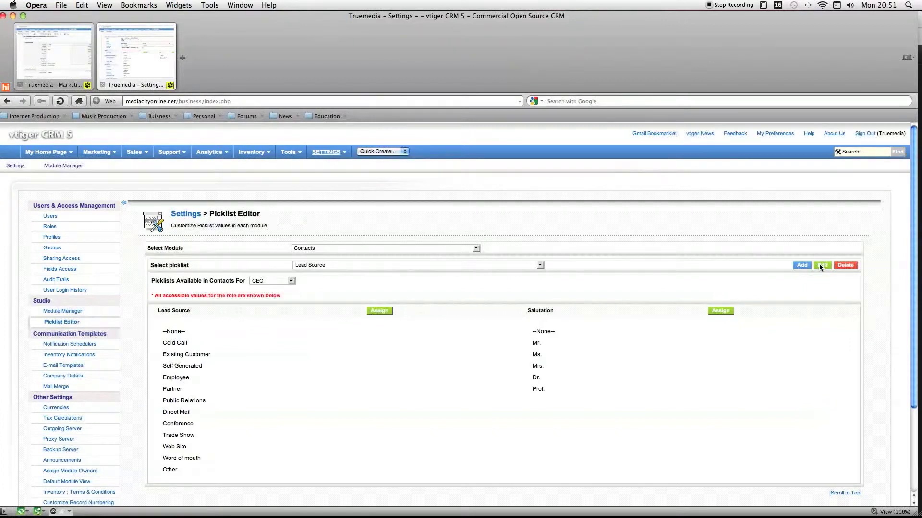
Add the new entry Forum to the Lead Source picklist for the CEO role and save it.
{"action": "left_click", "coordinate": [804, 266]}
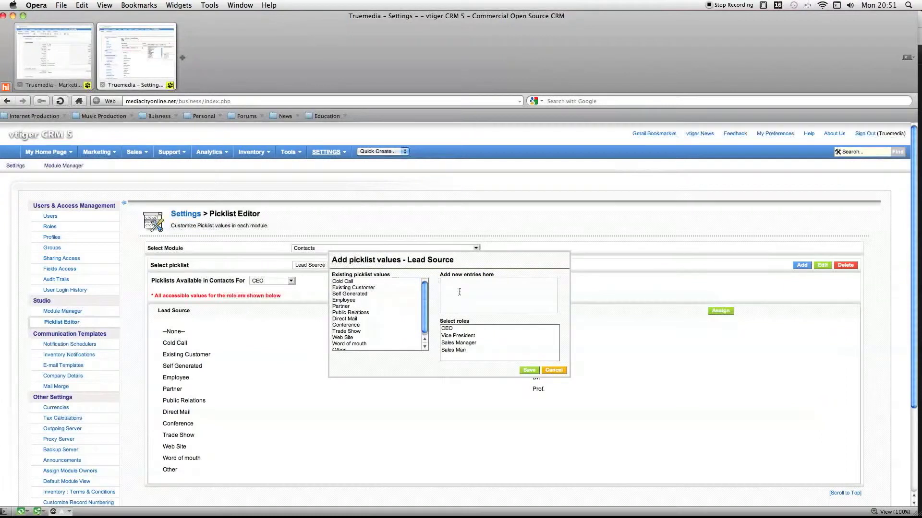
{"action": "left_click", "coordinate": [449, 328]}
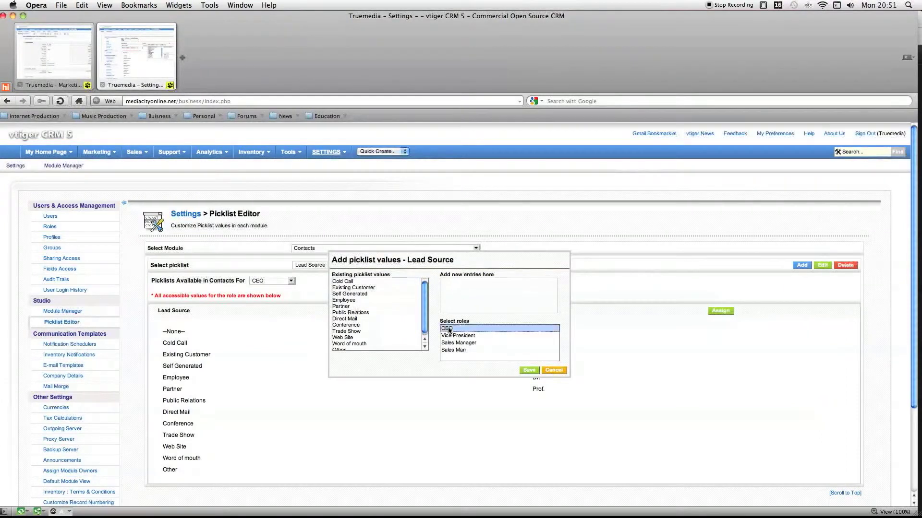
{"action": "left_click", "coordinate": [468, 299]}
{"action": "scroll", "coordinate": [371, 295], "scroll_direction": "down", "scroll_amount": 5}
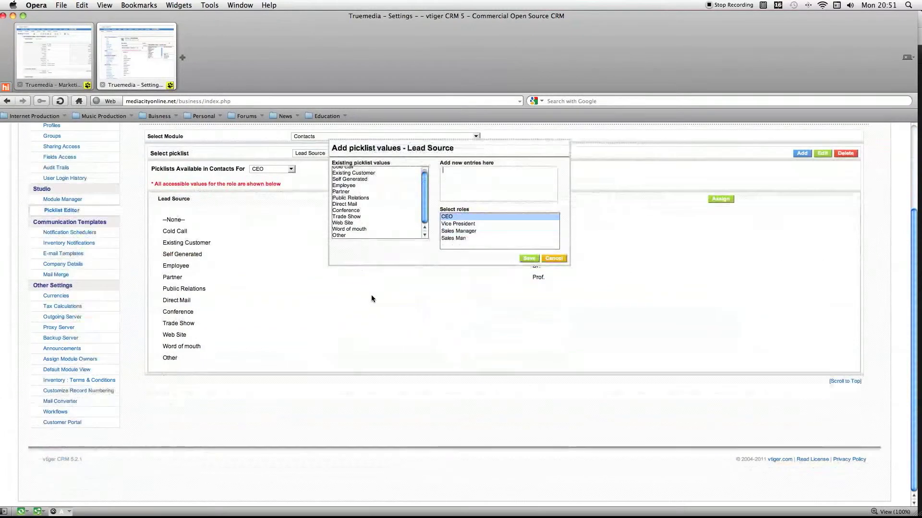
{"action": "scroll", "coordinate": [379, 288], "scroll_direction": "up", "scroll_amount": 4}
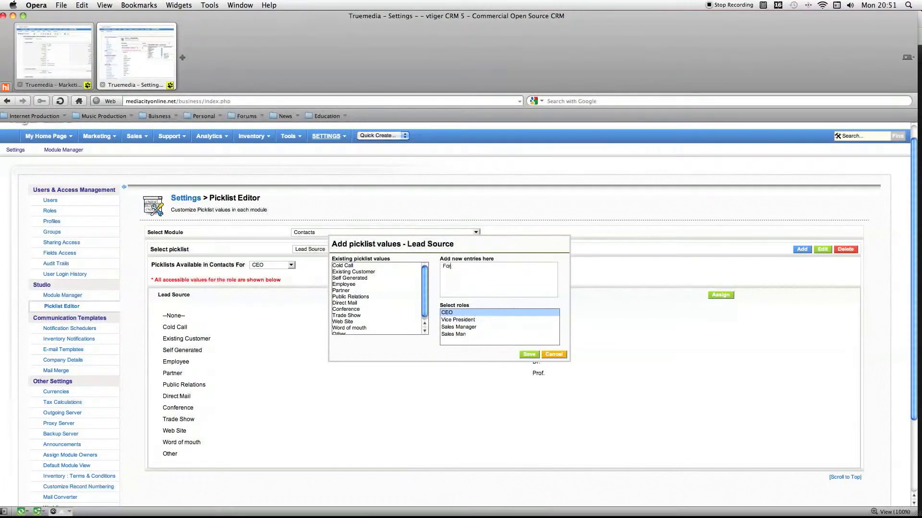
{"action": "left_click", "coordinate": [521, 354]}
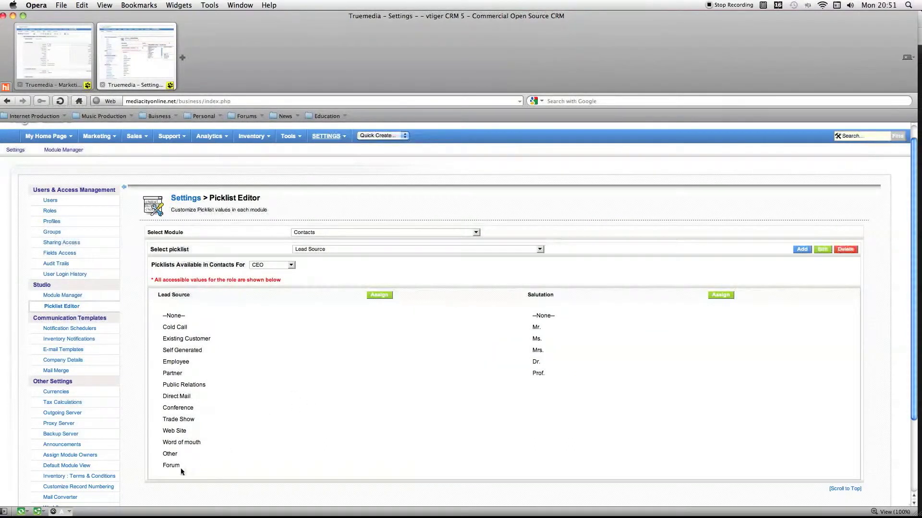
Reload the contact record in the original tab and check its Lead Source options for the Forum entry.
{"action": "left_click", "coordinate": [72, 21]}
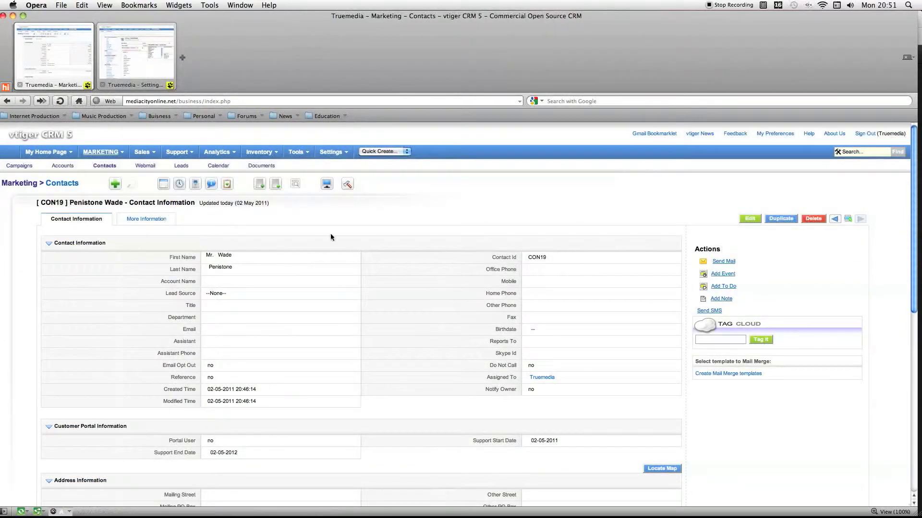
{"action": "right_click", "coordinate": [443, 211]}
{"action": "left_click", "coordinate": [473, 260]}
{"action": "left_click", "coordinate": [358, 292]}
{"action": "left_click", "coordinate": [237, 292]}
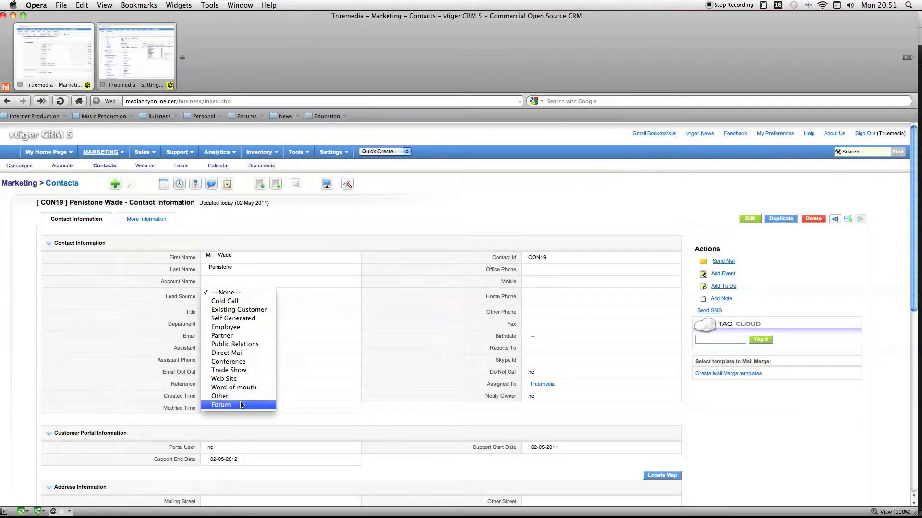
{"action": "left_click", "coordinate": [309, 309]}
Back in the Picklist Editor, move Forum directly below --None-- in the Lead Source values assigned to CEO and save the order.
{"action": "left_click", "coordinate": [144, 48]}
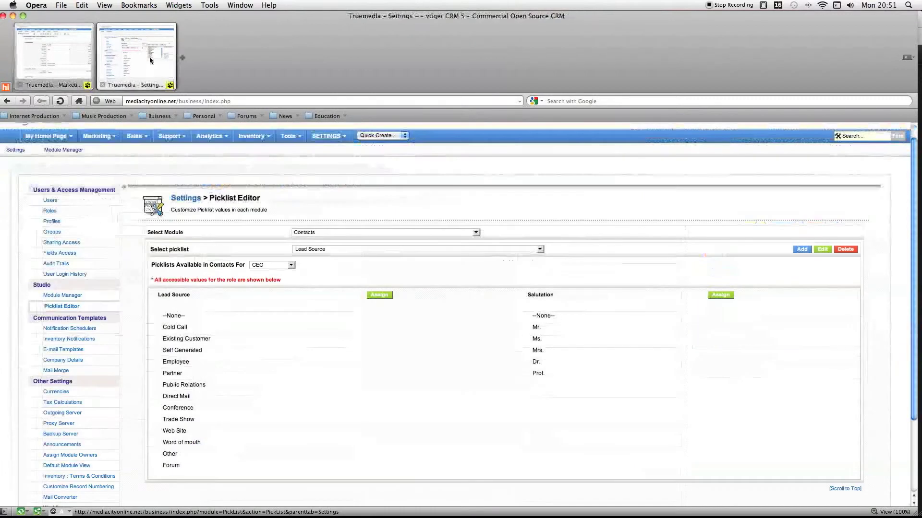
{"action": "left_click", "coordinate": [378, 294]}
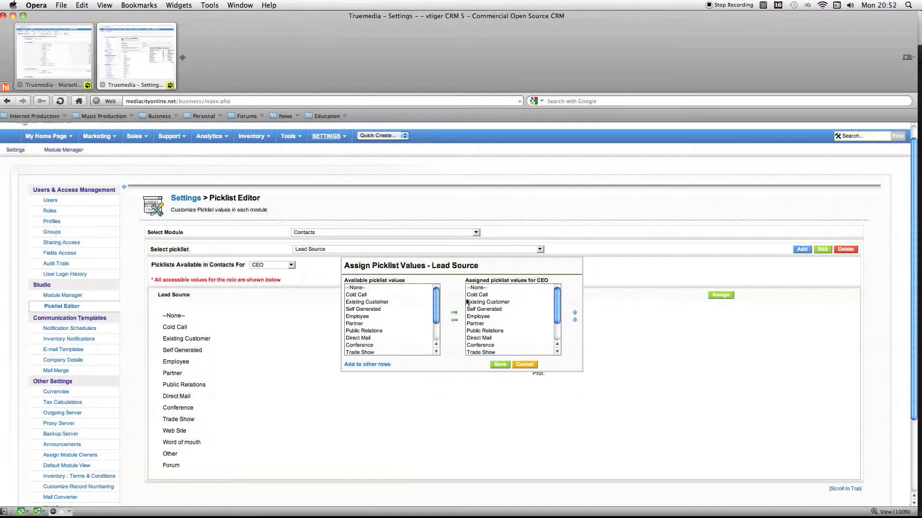
{"action": "left_click", "coordinate": [509, 309]}
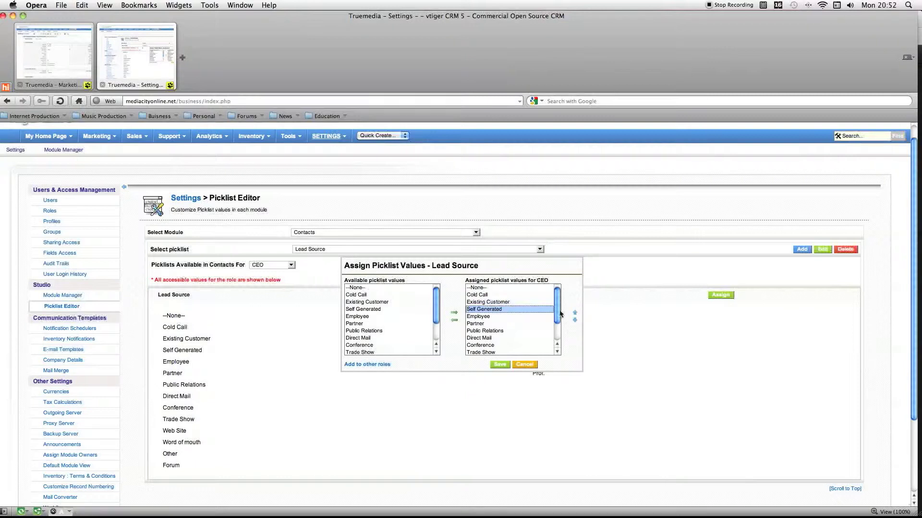
{"action": "mouse_move", "coordinate": [557, 308]}
{"action": "left_mouse_down"}
{"action": "mouse_move", "coordinate": [560, 339]}
{"action": "mouse_move", "coordinate": [558, 310]}
{"action": "left_mouse_up"}
{"action": "left_click_drag", "start_coordinate": [555, 310], "coordinate": [556, 329]}
{"action": "left_click", "coordinate": [482, 352]}
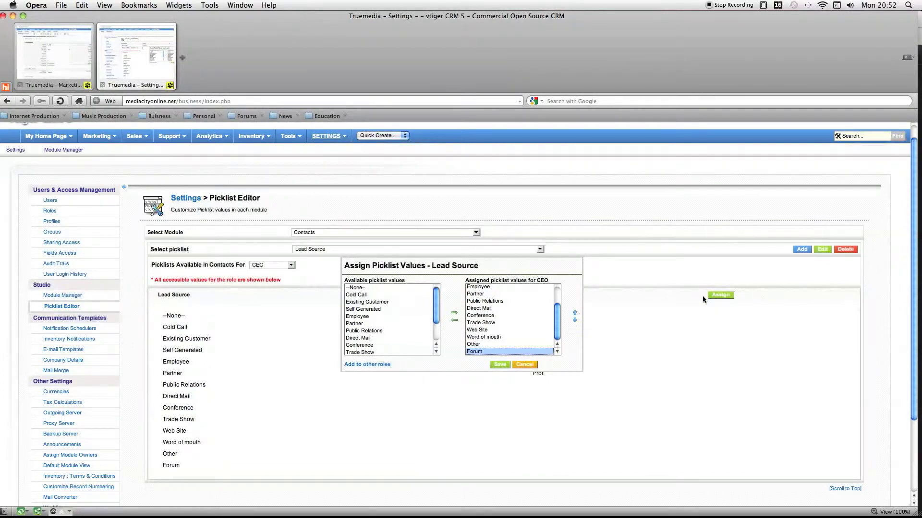
{"action": "left_click", "coordinate": [574, 314]}
{"action": "left_click", "coordinate": [574, 314]}
{"action": "left_click", "coordinate": [574, 314]}
{"action": "left_click", "coordinate": [574, 314]}
{"action": "left_click", "coordinate": [574, 315]}
{"action": "left_click", "coordinate": [573, 315]}
{"action": "left_click", "coordinate": [573, 315]}
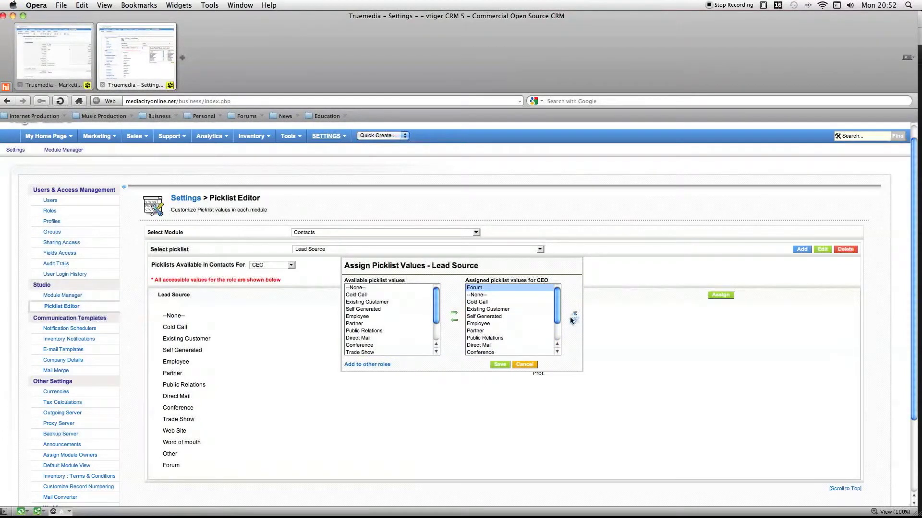
{"action": "left_click", "coordinate": [574, 320]}
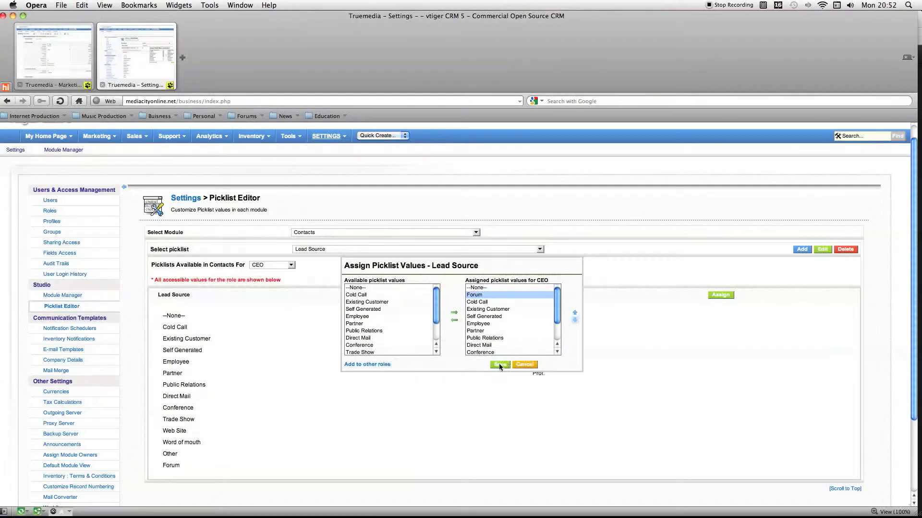
{"action": "left_click", "coordinate": [499, 364]}
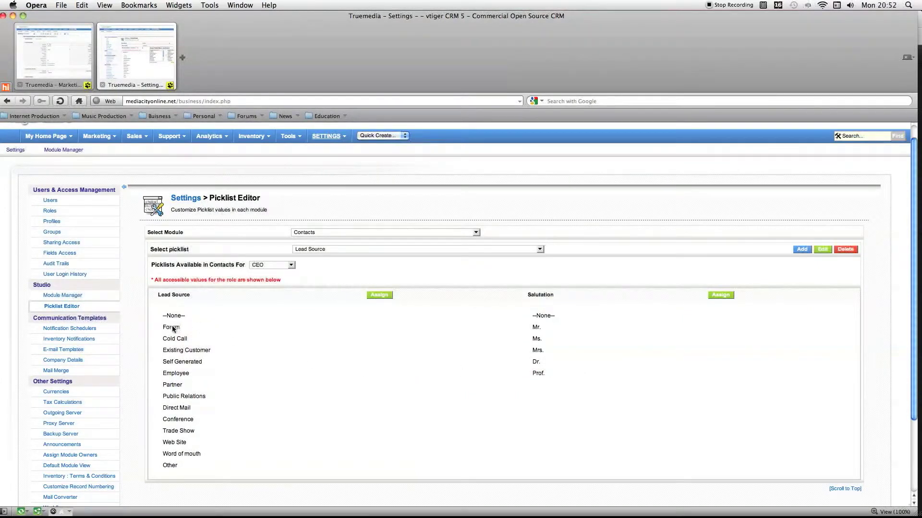
Reload the contact record in the original tab and check the position of Forum among its Lead Source options.
{"action": "left_click", "coordinate": [33, 54]}
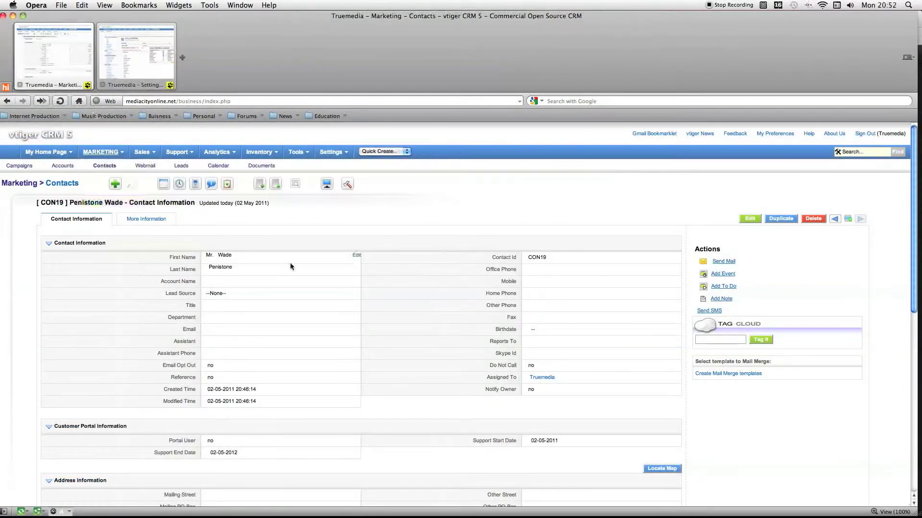
{"action": "right_click", "coordinate": [307, 220]}
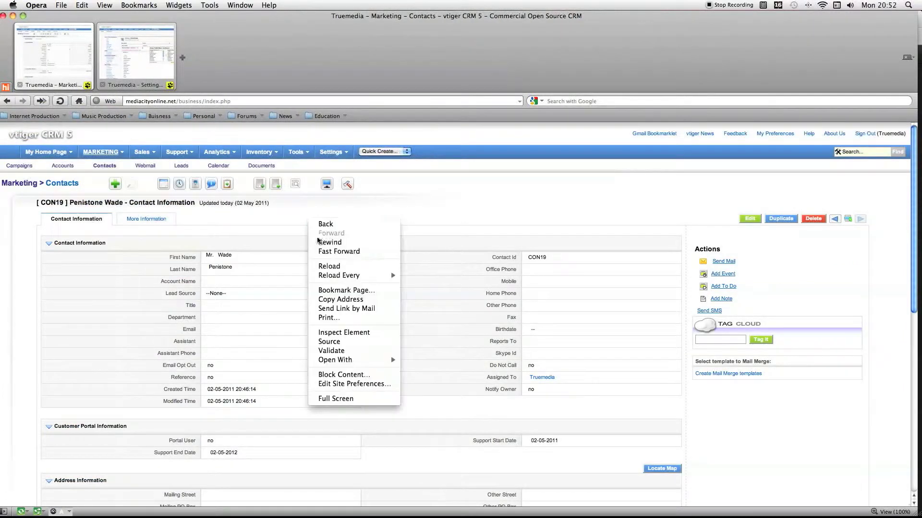
{"action": "left_click", "coordinate": [316, 267]}
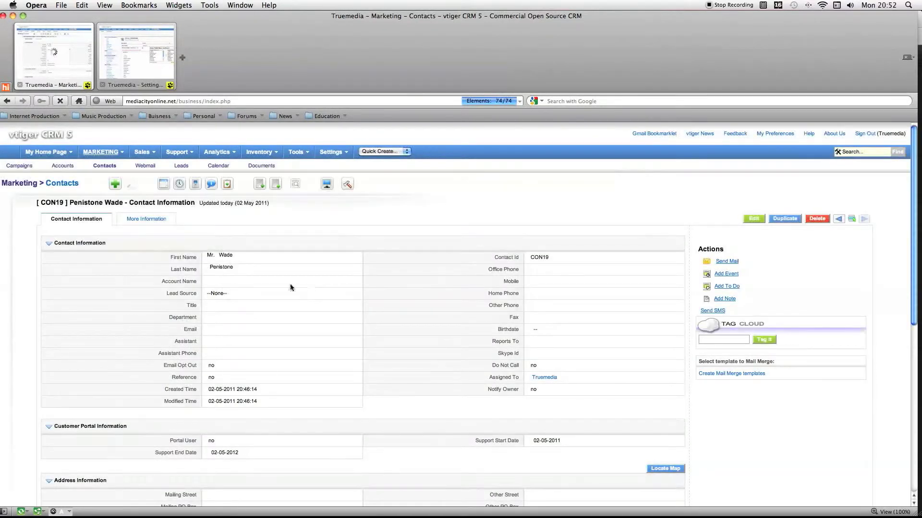
{"action": "left_click", "coordinate": [353, 294]}
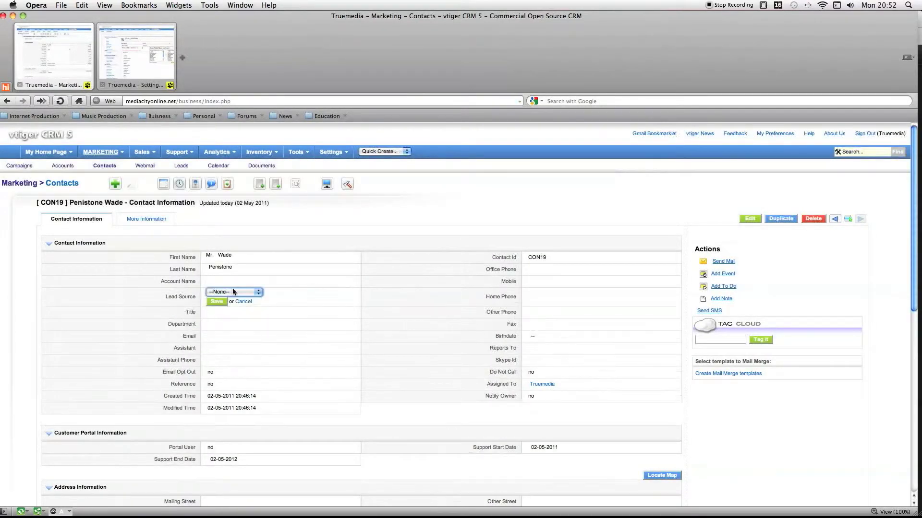
{"action": "left_click", "coordinate": [234, 292]}
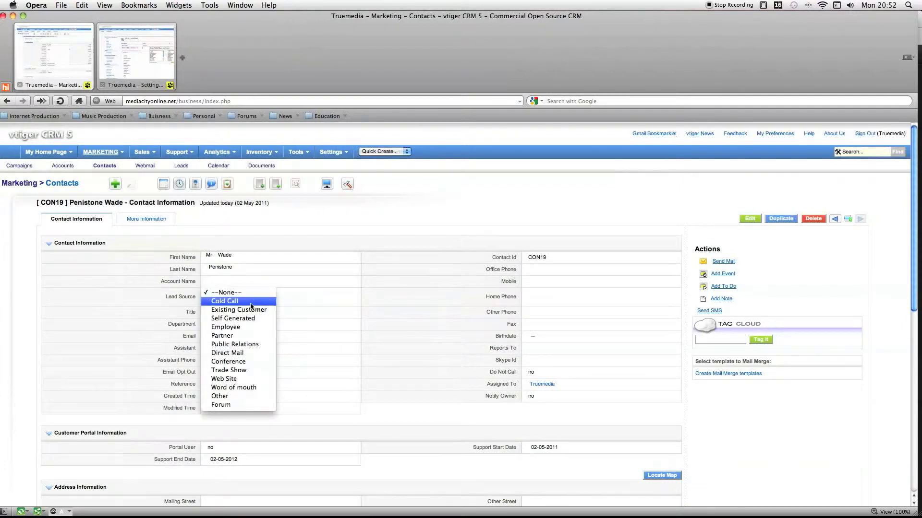
{"action": "left_click", "coordinate": [335, 301]}
Reload the contact record once more and recheck the order of the Lead Source options.
{"action": "right_click", "coordinate": [361, 209]}
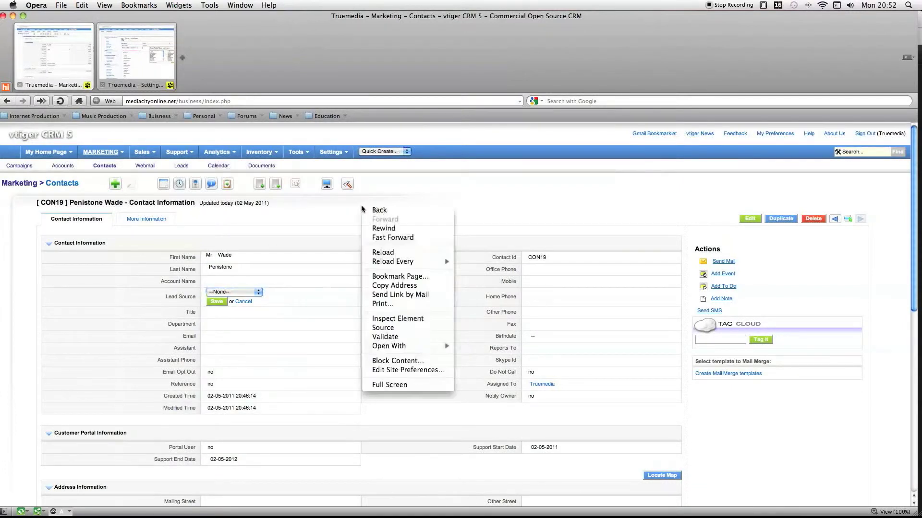
{"action": "left_click", "coordinate": [383, 253]}
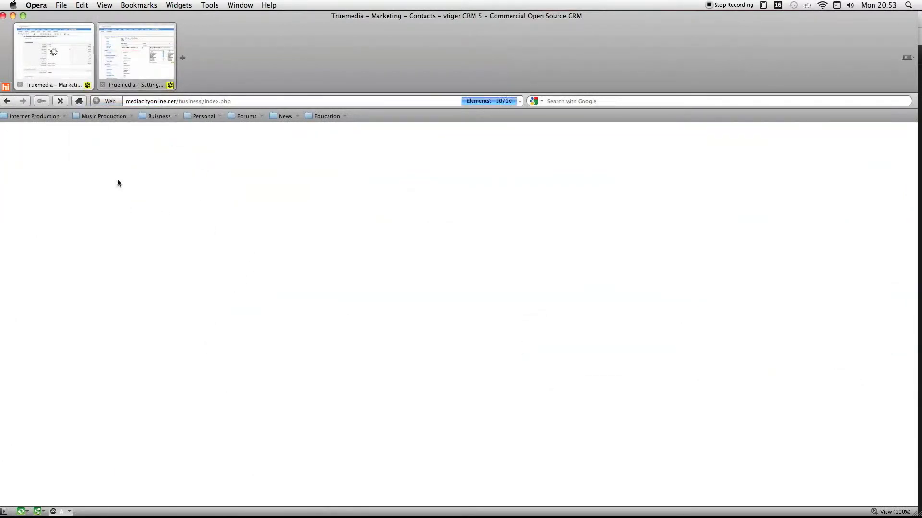
{"action": "left_click", "coordinate": [127, 64]}
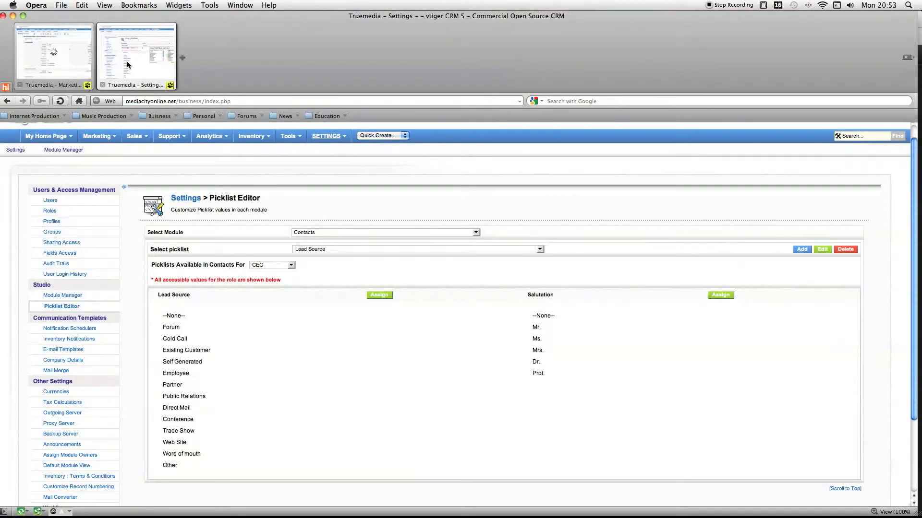
{"action": "left_click", "coordinate": [48, 62]}
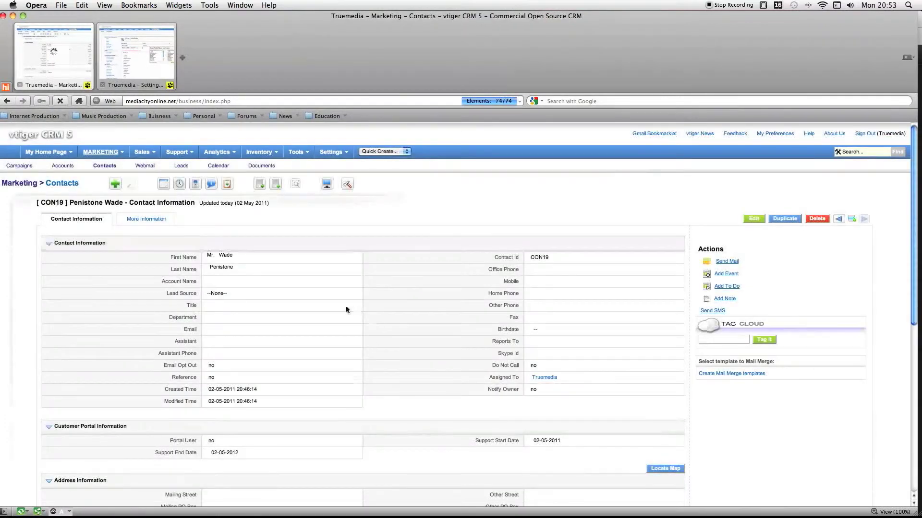
{"action": "left_click", "coordinate": [357, 294]}
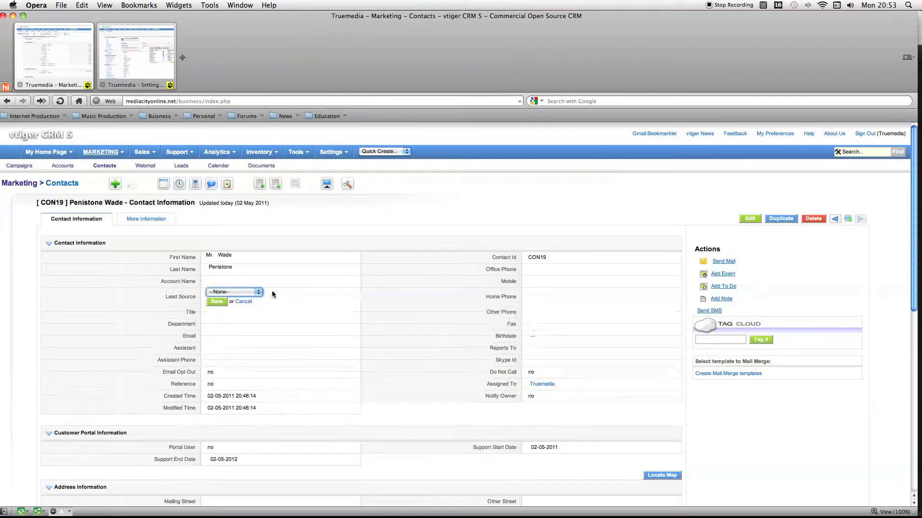
{"action": "left_click", "coordinate": [255, 294]}
{"action": "left_click", "coordinate": [255, 293]}
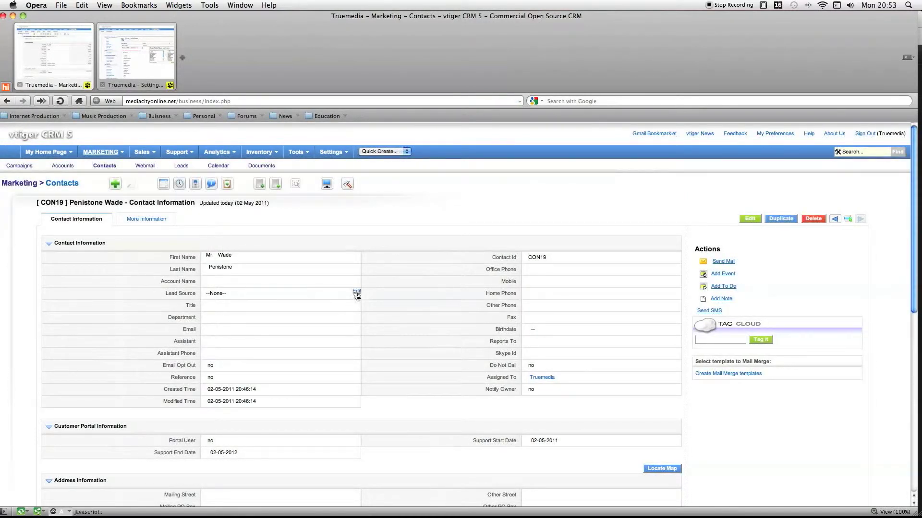
{"action": "left_click", "coordinate": [356, 291]}
{"action": "left_click", "coordinate": [255, 293]}
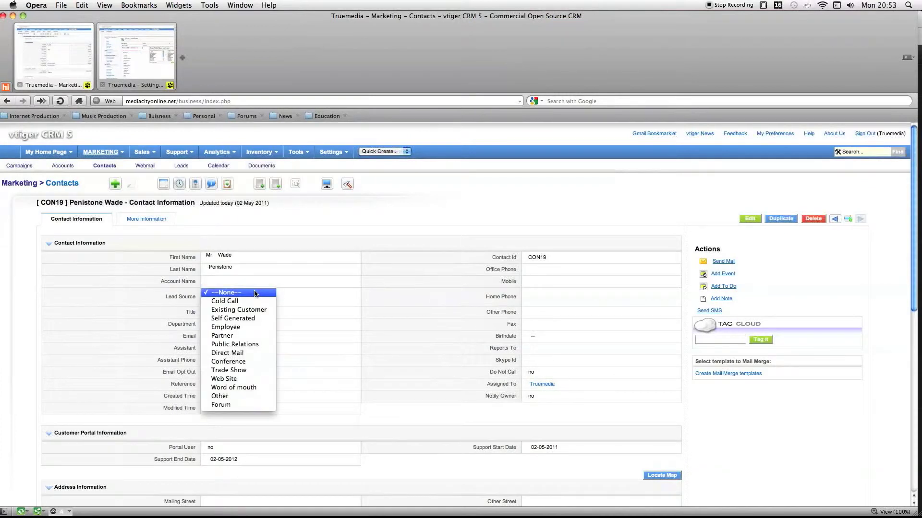
{"action": "left_click", "coordinate": [294, 296]}
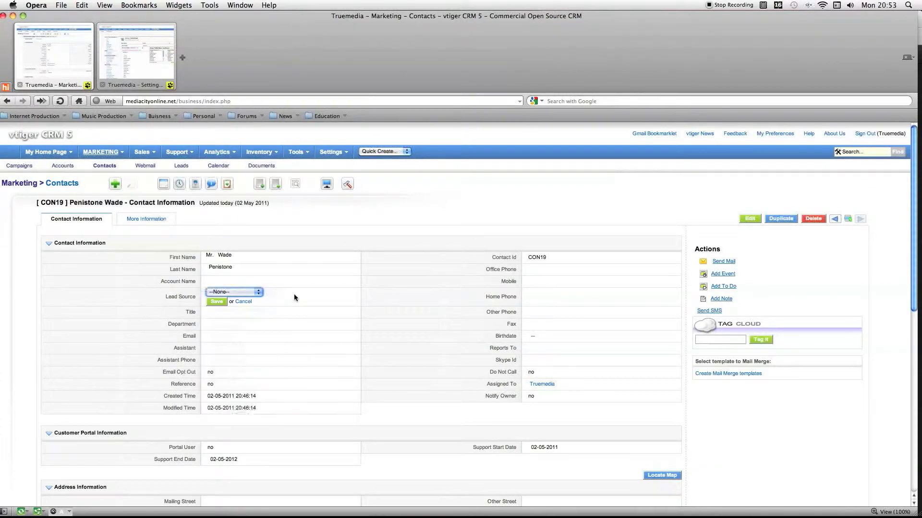
Back in the Picklist Editor, replace the Lead Source value Trade Show with Blog and apply the change.
{"action": "left_click", "coordinate": [141, 67]}
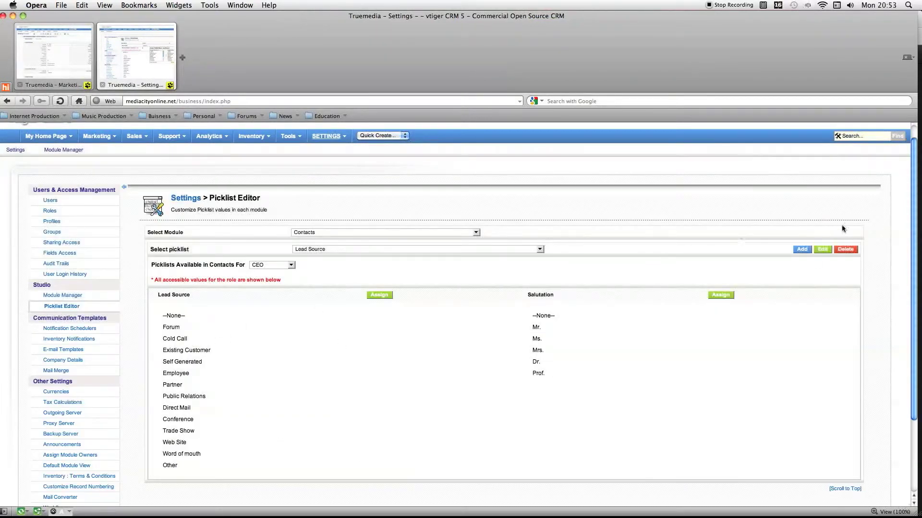
{"action": "left_click", "coordinate": [820, 249]}
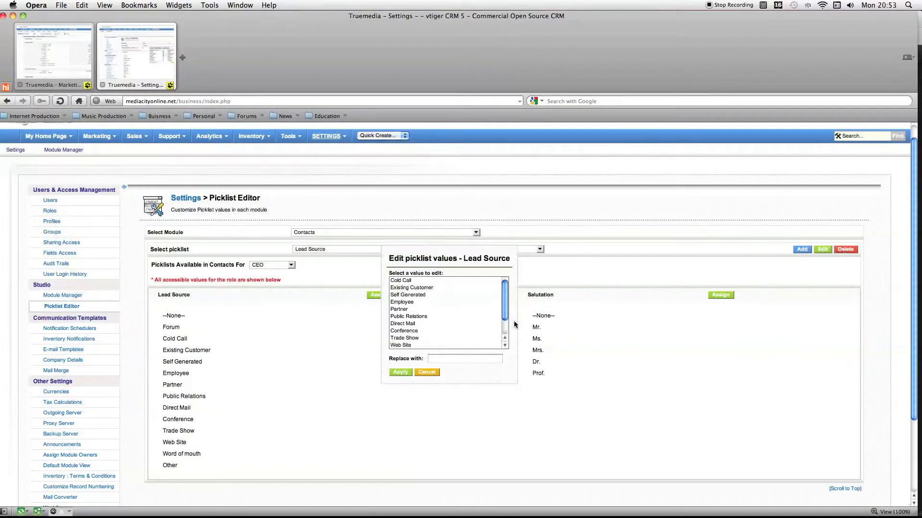
{"action": "scroll", "coordinate": [440, 302], "scroll_direction": "down", "scroll_amount": 3}
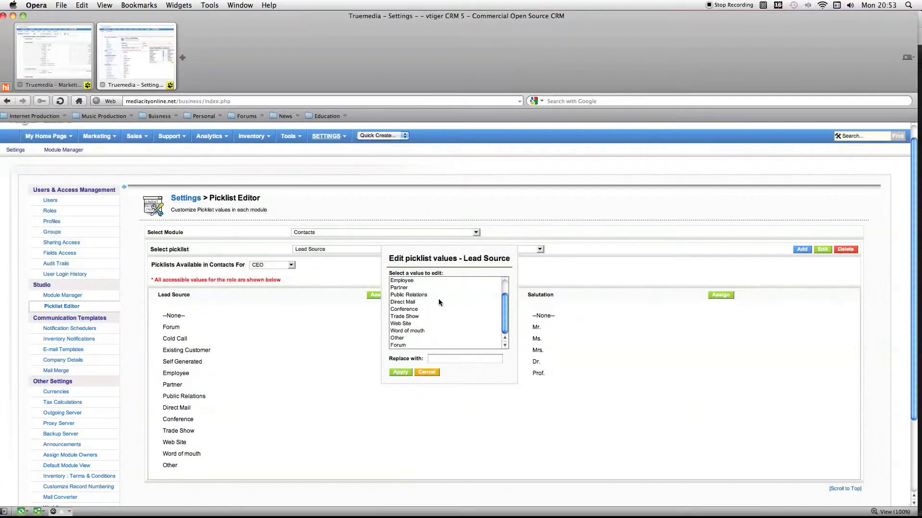
{"action": "scroll", "coordinate": [440, 301], "scroll_direction": "up", "scroll_amount": 3}
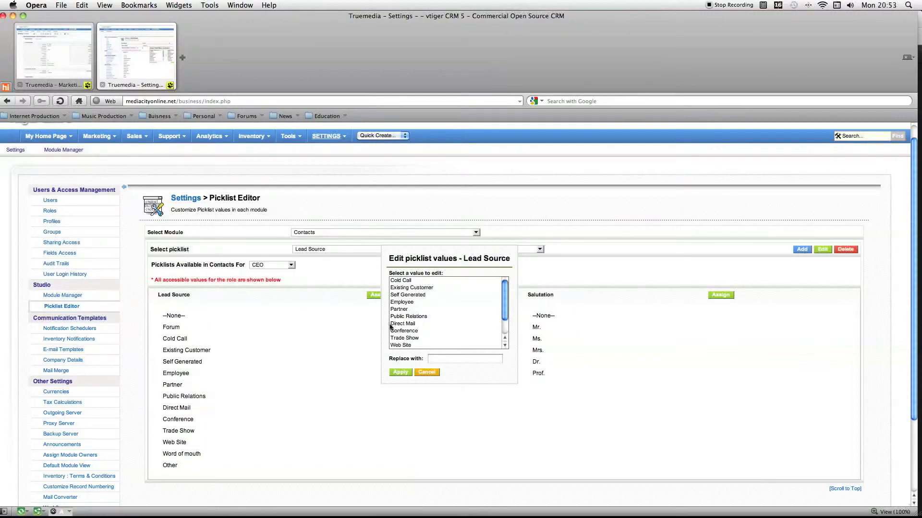
{"action": "scroll", "coordinate": [416, 332], "scroll_direction": "down", "scroll_amount": 3}
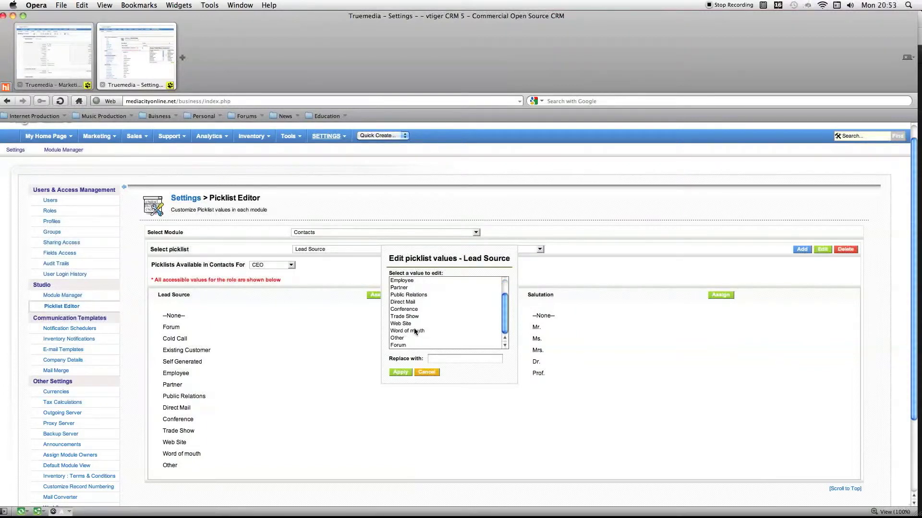
{"action": "left_click", "coordinate": [411, 317]}
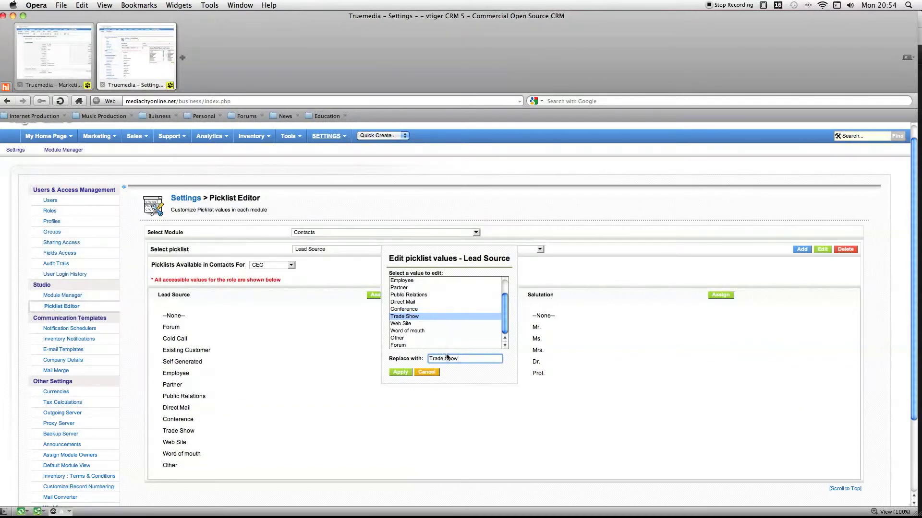
{"action": "left_click_drag", "start_coordinate": [460, 359], "coordinate": [423, 359]}
{"action": "key", "text": "BackSpace"}
{"action": "type", "text": "Blog"}
{"action": "left_click", "coordinate": [400, 373]}
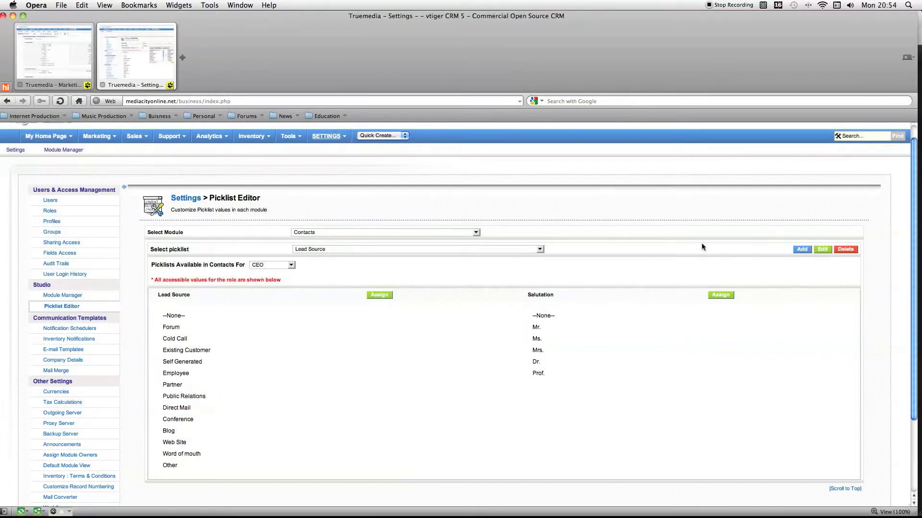
Open the deletion dialog for Lead Source values and examine the replacement choices with Forum selected.
{"action": "left_click", "coordinate": [845, 250]}
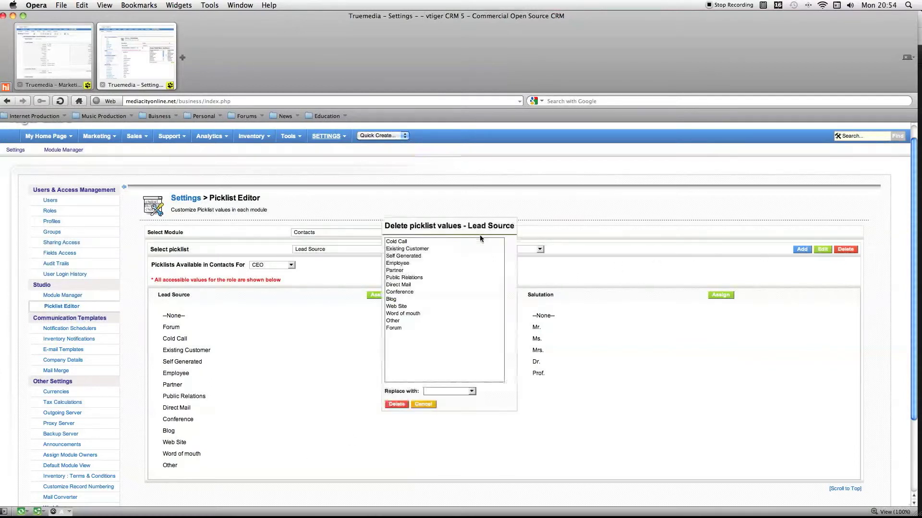
{"action": "left_click", "coordinate": [394, 329]}
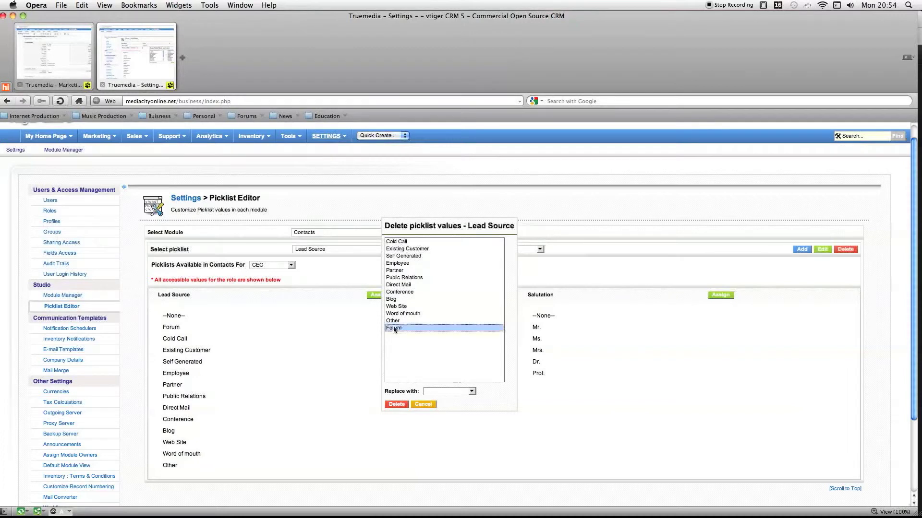
{"action": "left_click", "coordinate": [456, 392]}
{"action": "left_click", "coordinate": [456, 392]}
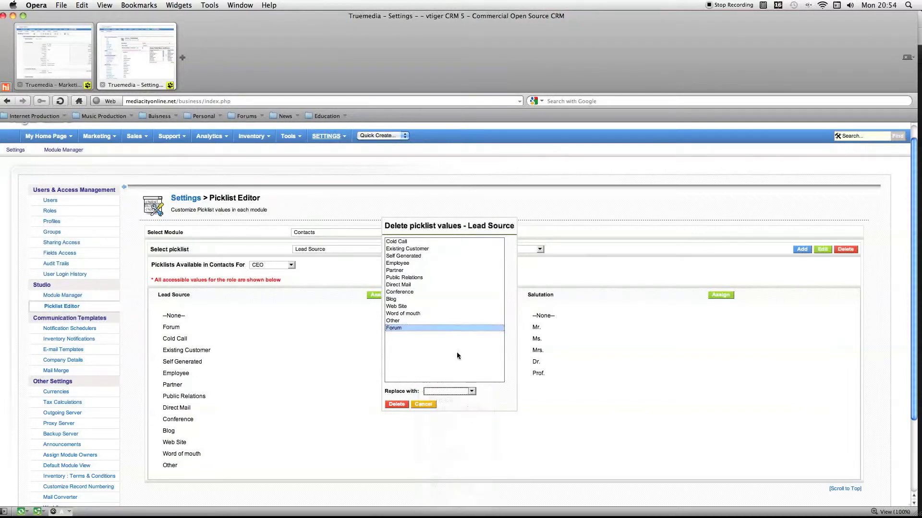
{"action": "left_click", "coordinate": [438, 389]}
{"action": "left_click", "coordinate": [442, 362]}
Delete the Public Relations value from the Lead Source picklist for all roles, choosing Public Relations as the replacement.
{"action": "left_click", "coordinate": [399, 279]}
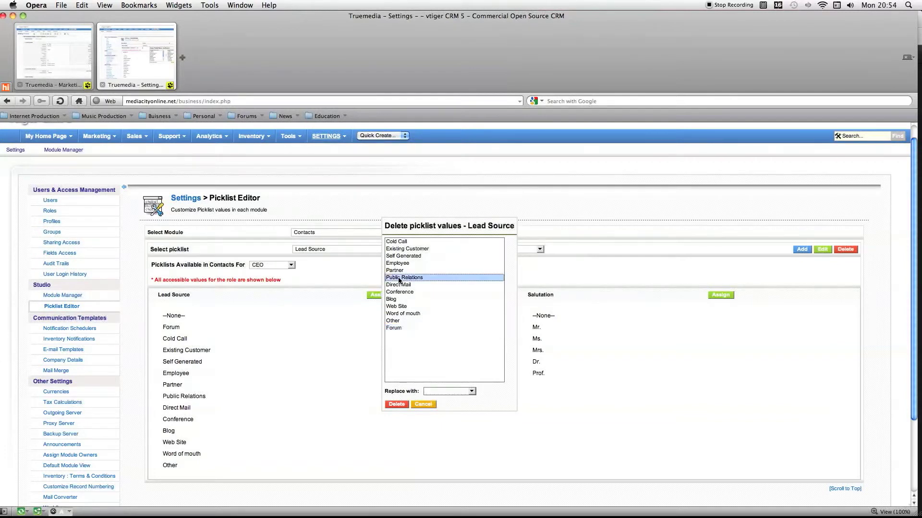
{"action": "left_click", "coordinate": [396, 405]}
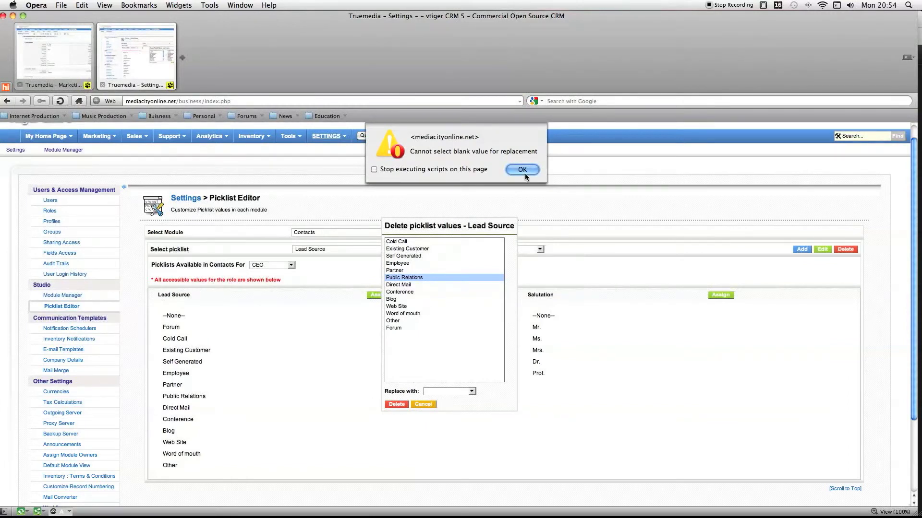
{"action": "left_click", "coordinate": [525, 174]}
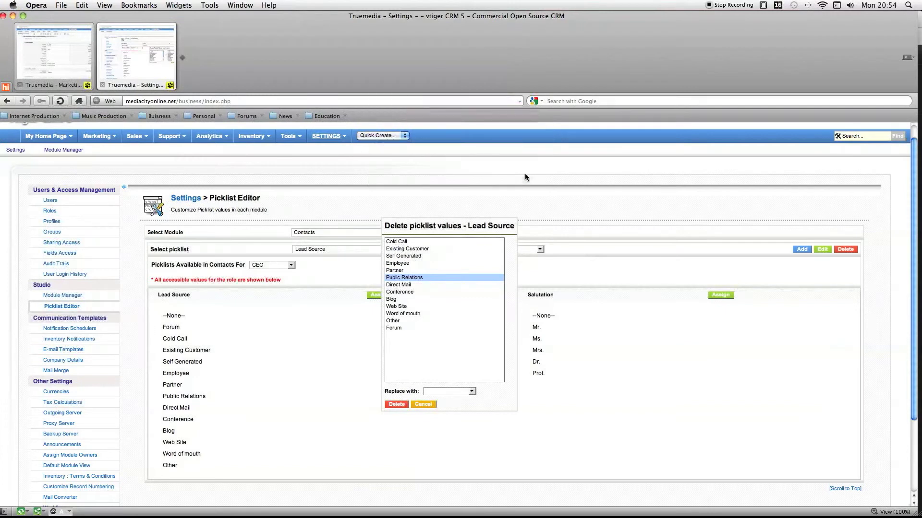
{"action": "left_click", "coordinate": [451, 392]}
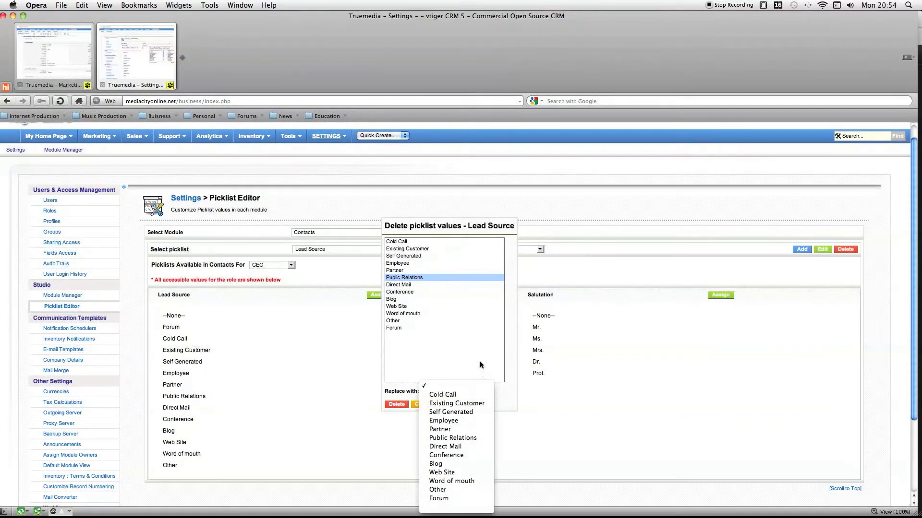
{"action": "left_click", "coordinate": [449, 438]}
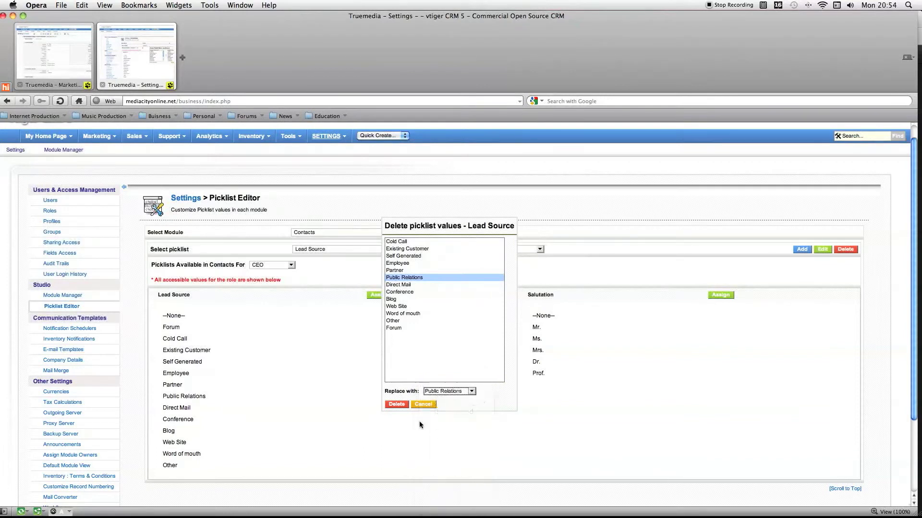
{"action": "left_click", "coordinate": [400, 405]}
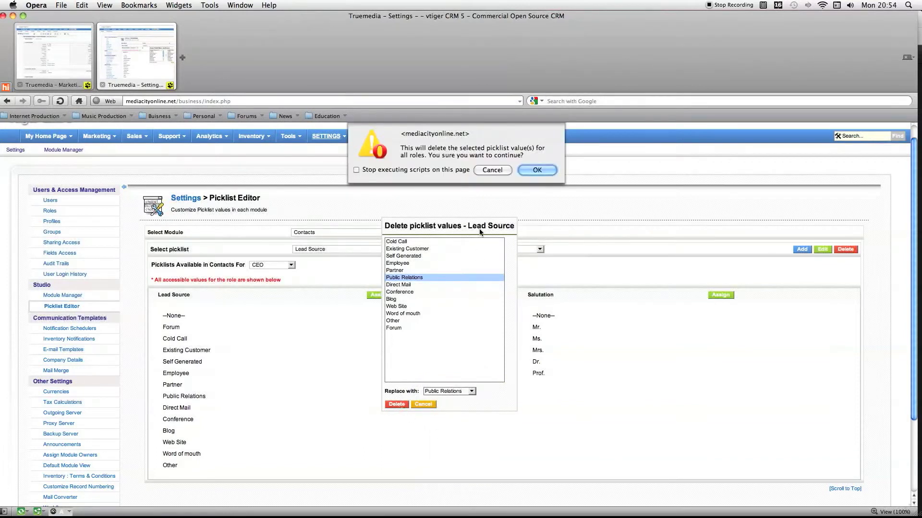
{"action": "left_click", "coordinate": [535, 170]}
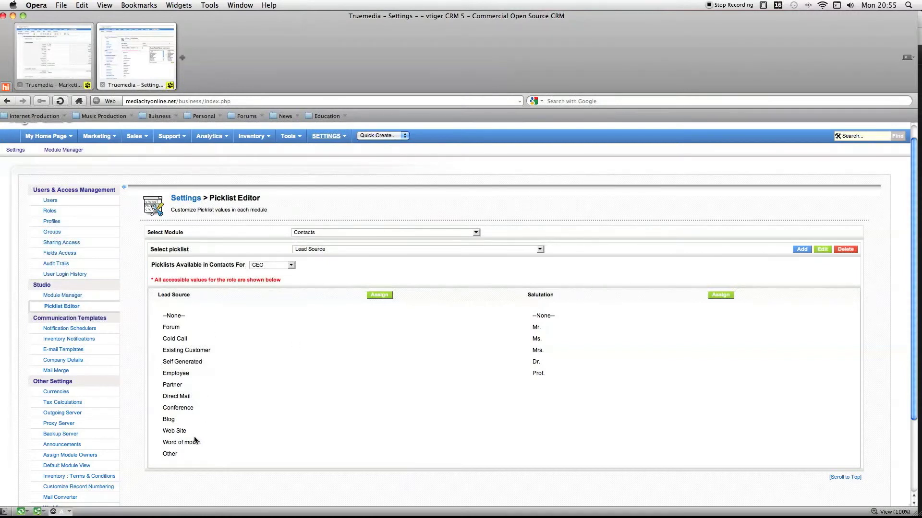
Reload the contact record in the original tab and check its Lead Source options for the Blog replacement and Public Relations deletion.
{"action": "left_click", "coordinate": [82, 89]}
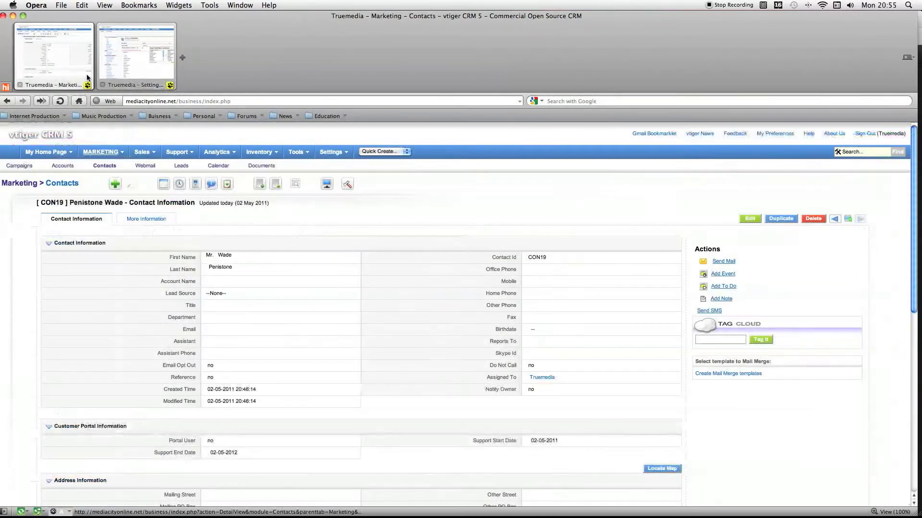
{"action": "right_click", "coordinate": [309, 310]}
{"action": "left_click", "coordinate": [334, 359]}
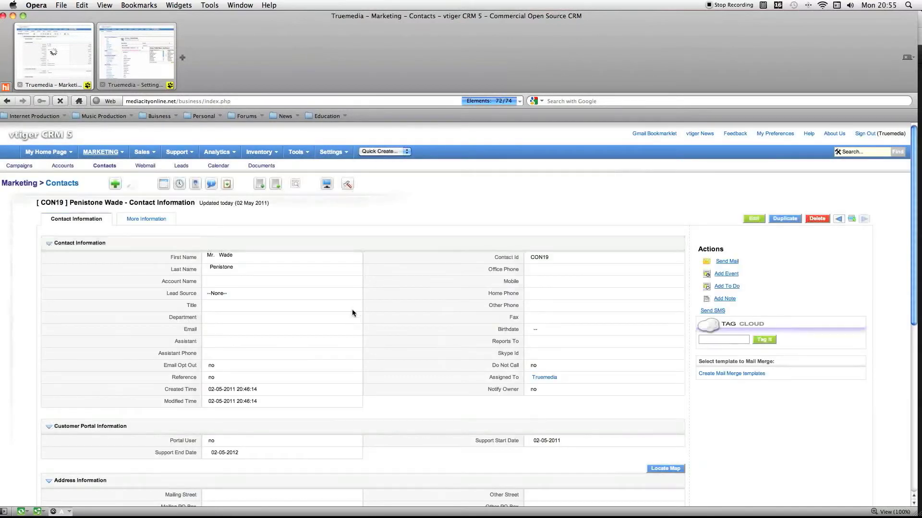
{"action": "left_click", "coordinate": [357, 292]}
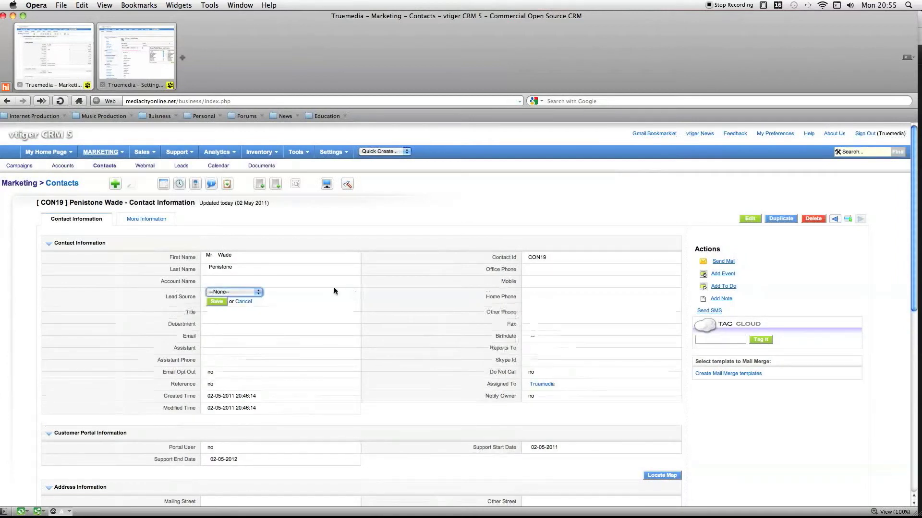
{"action": "left_click", "coordinate": [257, 294]}
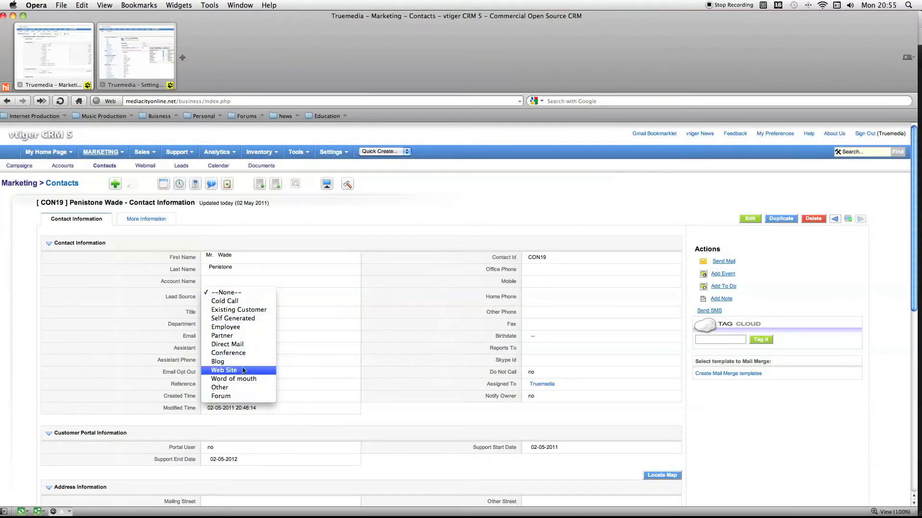
{"action": "left_click", "coordinate": [278, 342]}
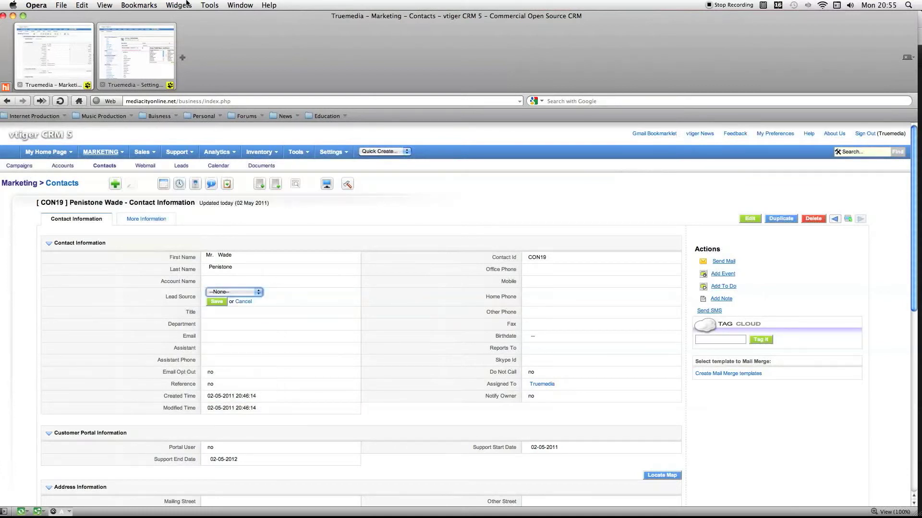
Return to the Picklist Editor and examine which modules and which Contacts picklists can be chosen, keeping Contacts and Lead Source selected.
{"action": "left_click", "coordinate": [136, 55]}
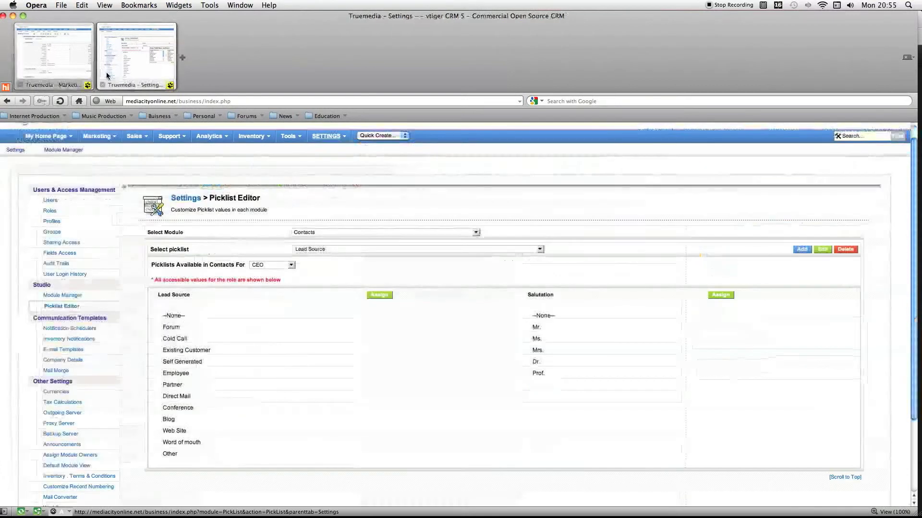
{"action": "left_click", "coordinate": [357, 233]}
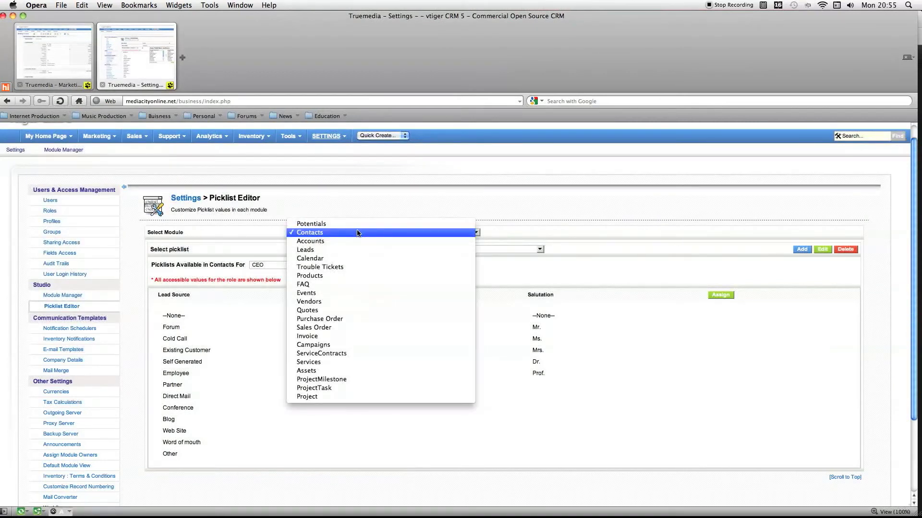
{"action": "left_click", "coordinate": [364, 192]}
{"action": "scroll", "coordinate": [364, 192], "scroll_direction": "up", "scroll_amount": 1}
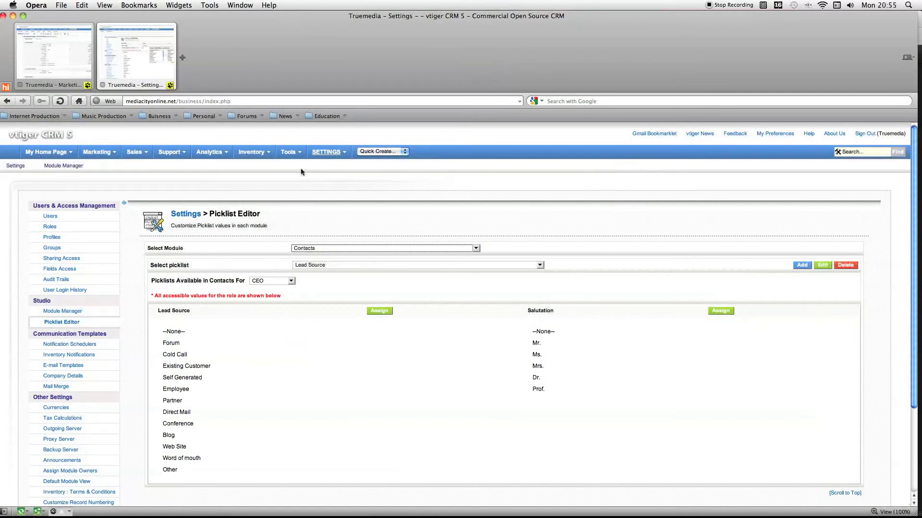
{"action": "left_click", "coordinate": [315, 248]}
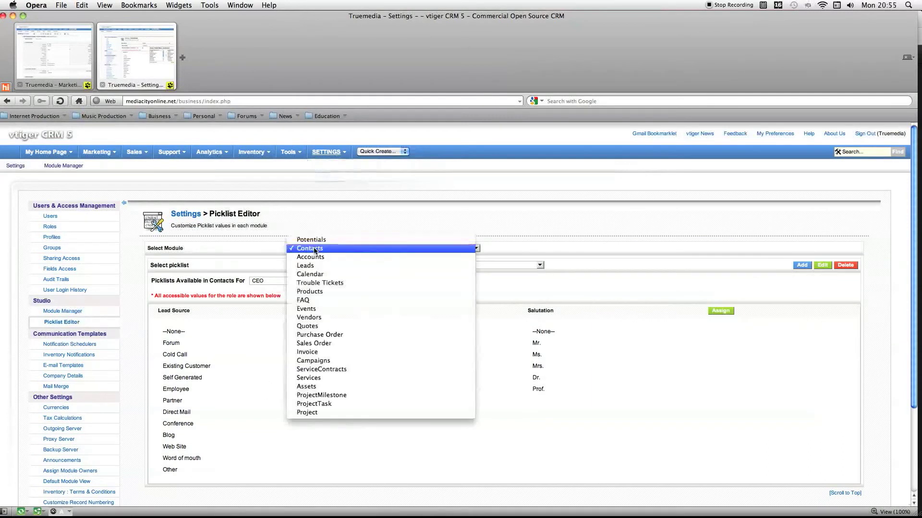
{"action": "left_click", "coordinate": [213, 199]}
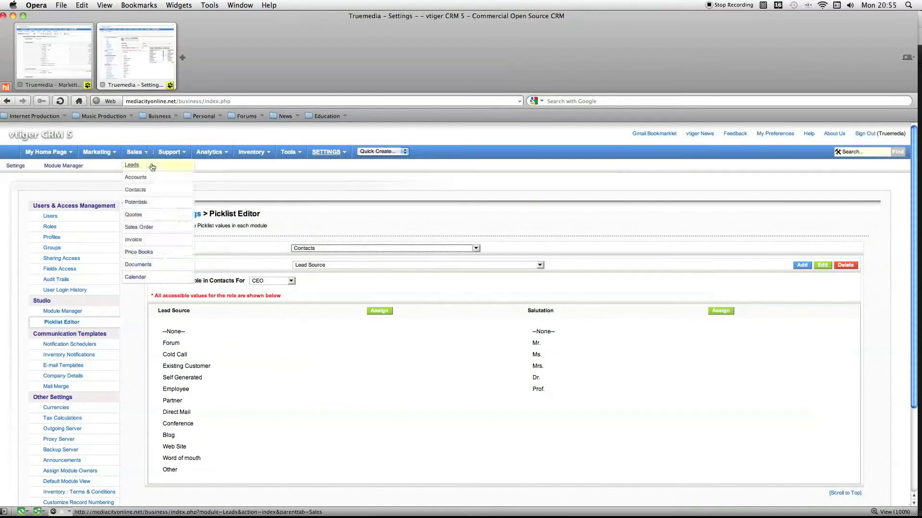
{"action": "left_click", "coordinate": [343, 249]}
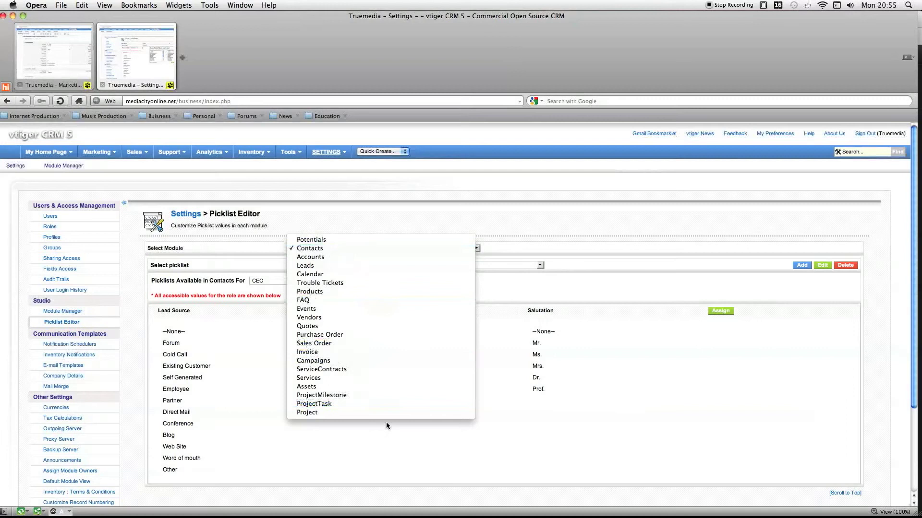
{"action": "left_click", "coordinate": [624, 258]}
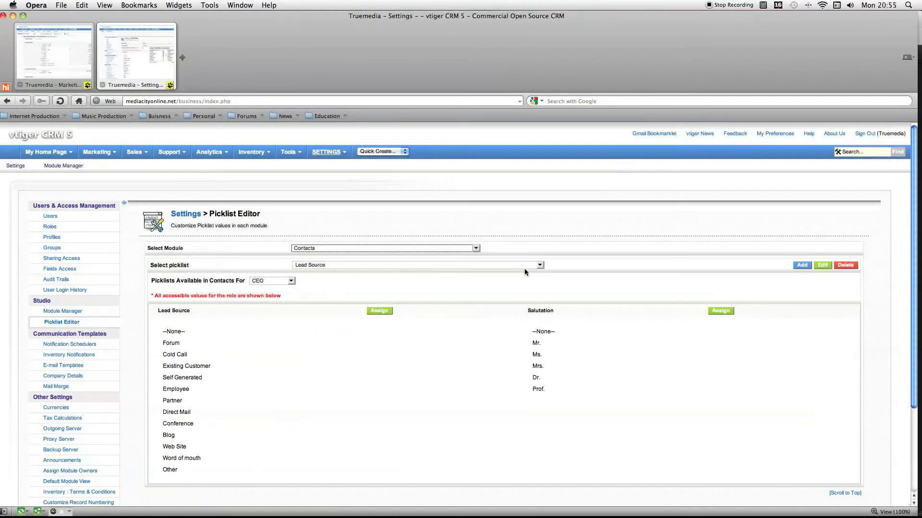
{"action": "left_click", "coordinate": [524, 266]}
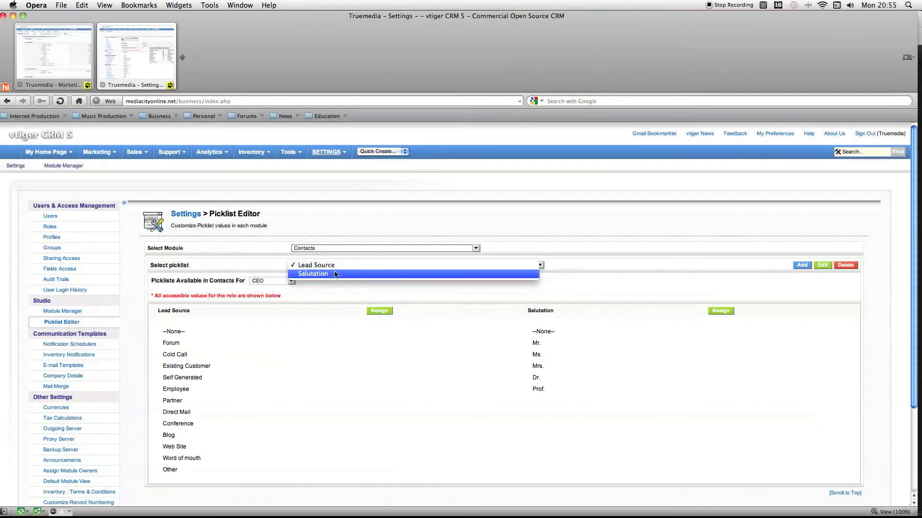
{"action": "left_click", "coordinate": [609, 265]}
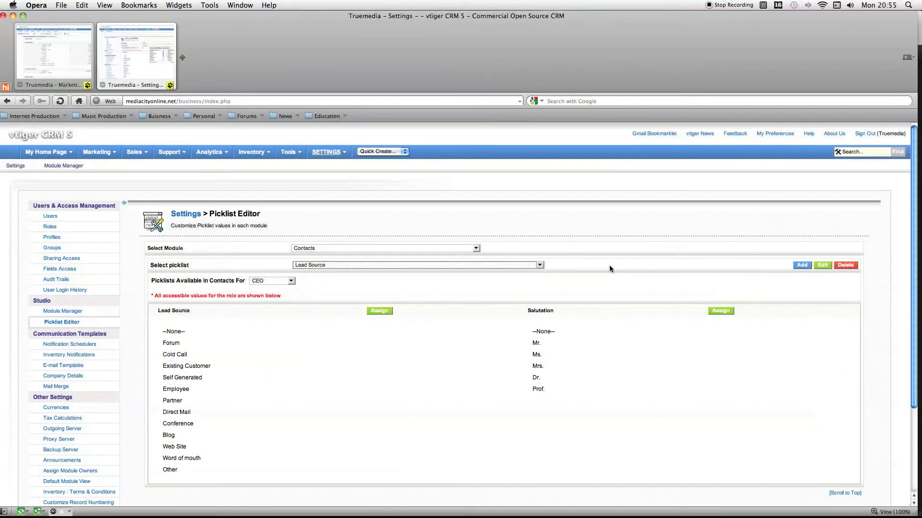
Examine the roles for which the Contacts picklists can be shown, keeping CEO selected.
{"action": "left_click", "coordinate": [256, 285]}
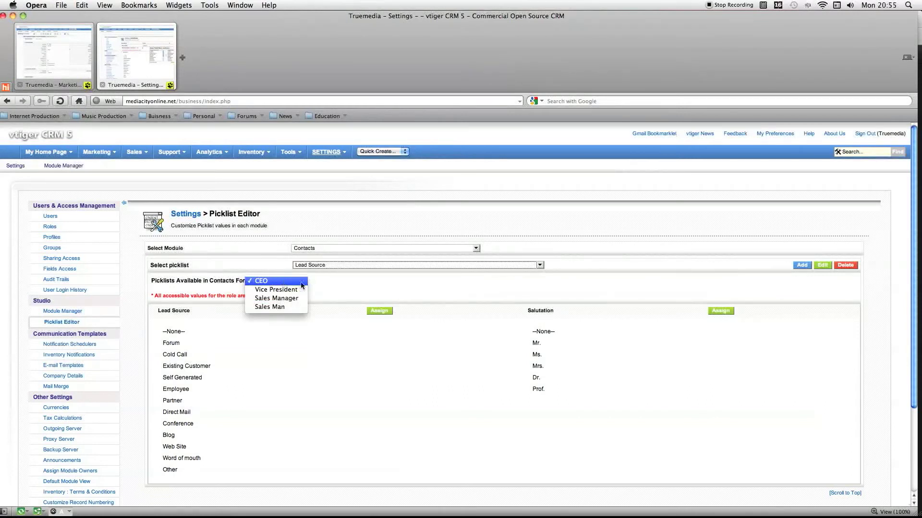
{"action": "left_click", "coordinate": [283, 281]}
{"action": "left_click", "coordinate": [355, 279]}
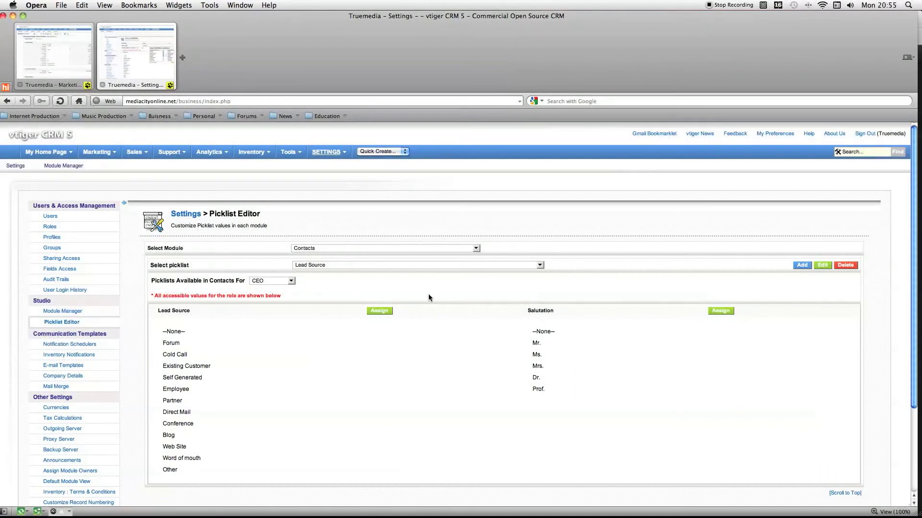
{"action": "left_click", "coordinate": [278, 282]}
{"action": "left_click", "coordinate": [290, 283]}
{"action": "left_click", "coordinate": [249, 281]}
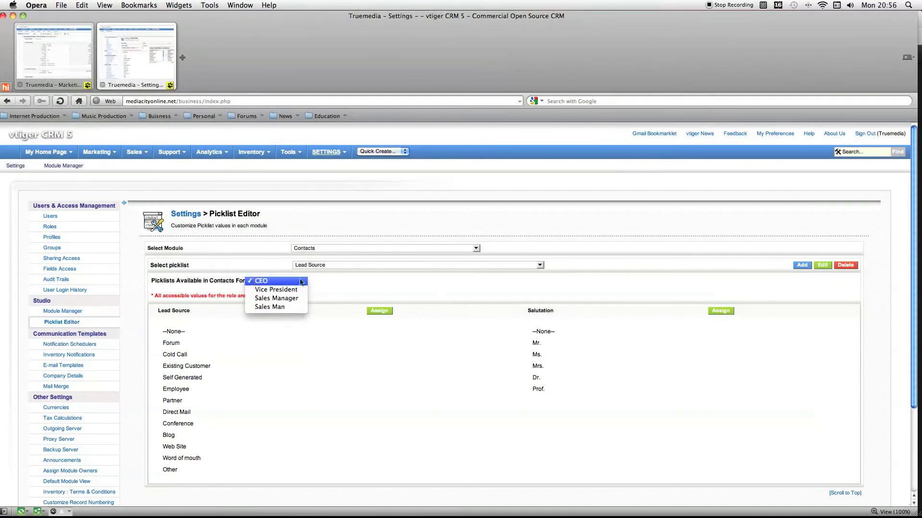
{"action": "left_click", "coordinate": [323, 281]}
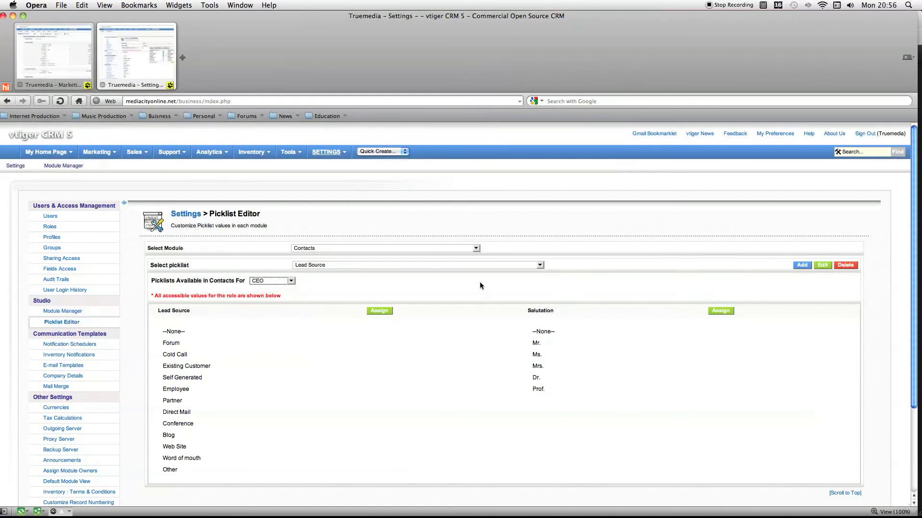
{"action": "left_click", "coordinate": [313, 221]}
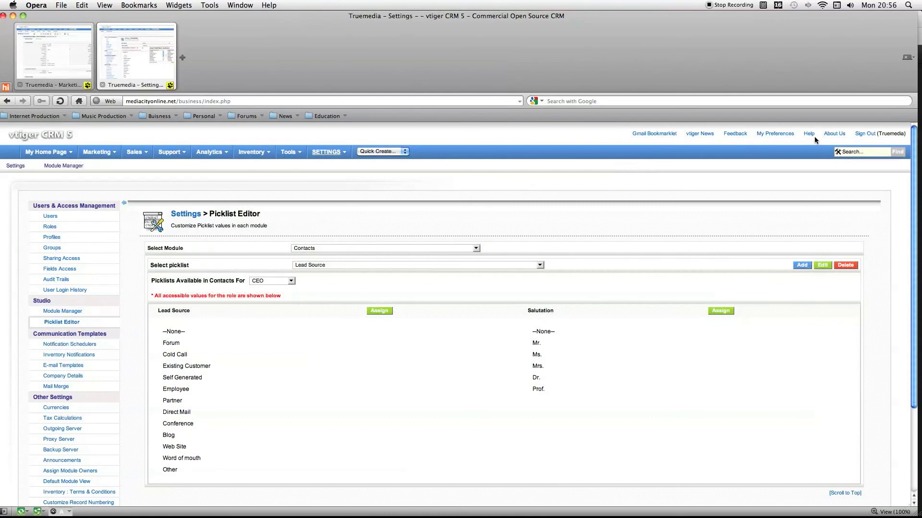